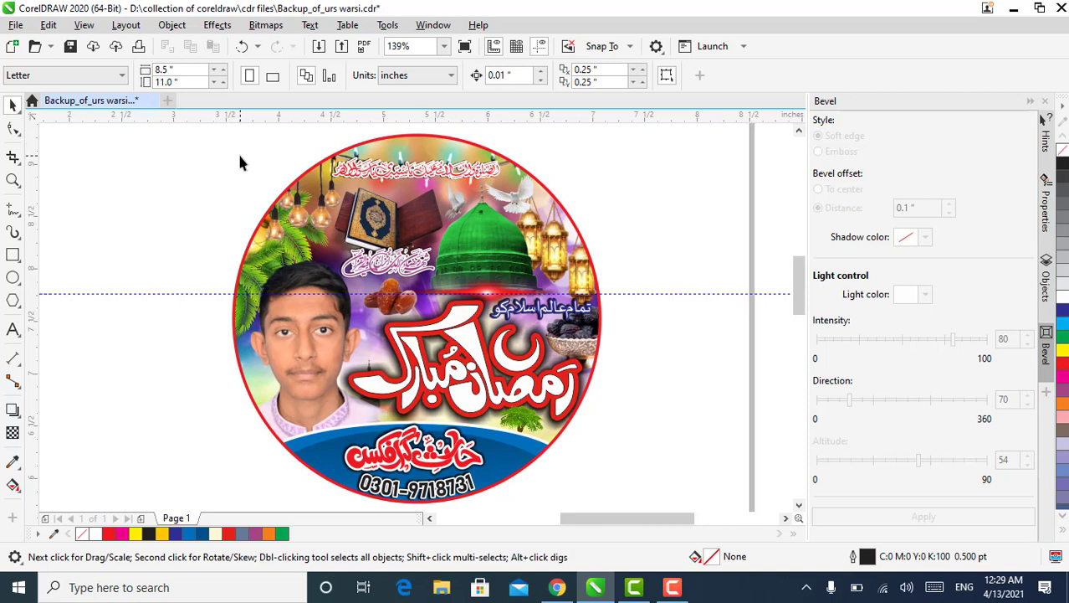
# Open the contents of the circular Ramadan badge's PowerClip for editing
pyautogui.click(299, 240)
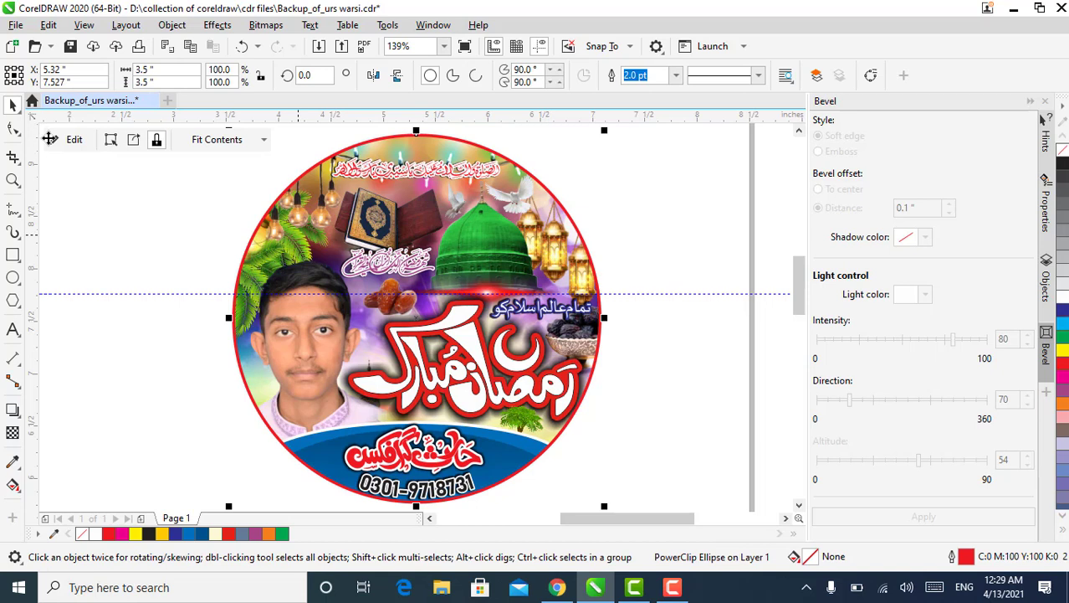
pyautogui.click(63, 150)
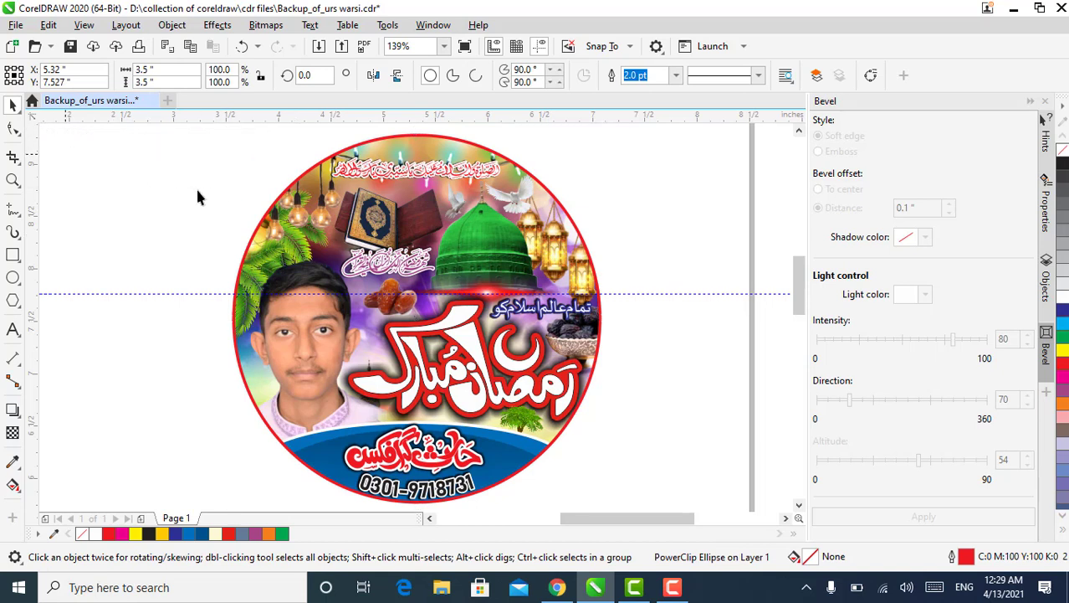
pyautogui.click(278, 234)
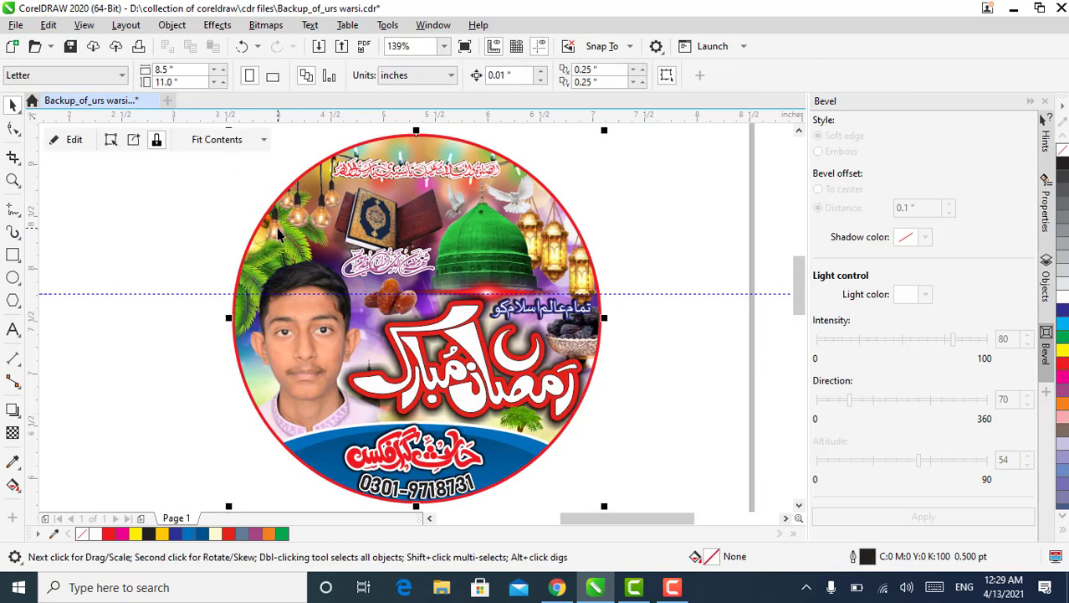
pyautogui.click(66, 140)
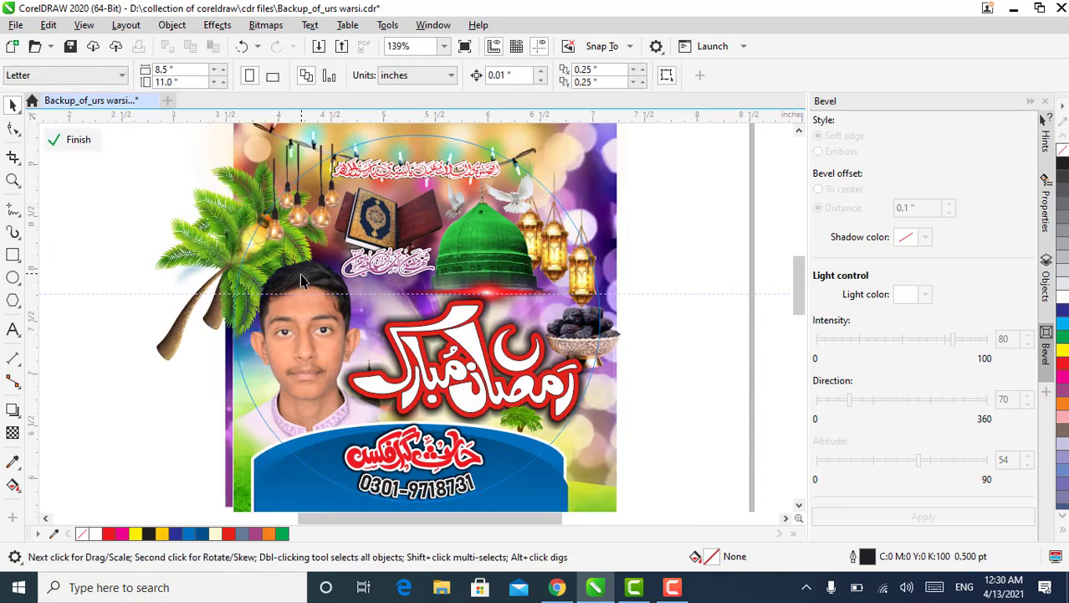
# Move the large palm trees out of the circle onto the blank area to its left
pyautogui.moveTo(191, 266); pyautogui.dragTo(117, 362)
pyautogui.click(209, 243)
pyautogui.moveTo(210, 241); pyautogui.dragTo(129, 334)
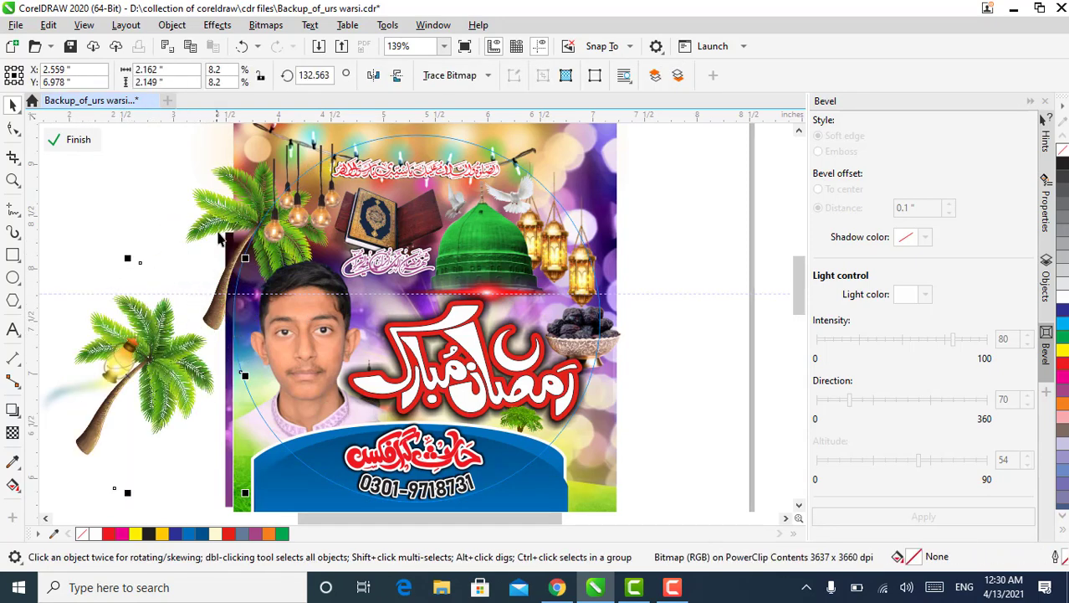
pyautogui.click(217, 232)
pyautogui.moveTo(205, 244); pyautogui.dragTo(151, 310)
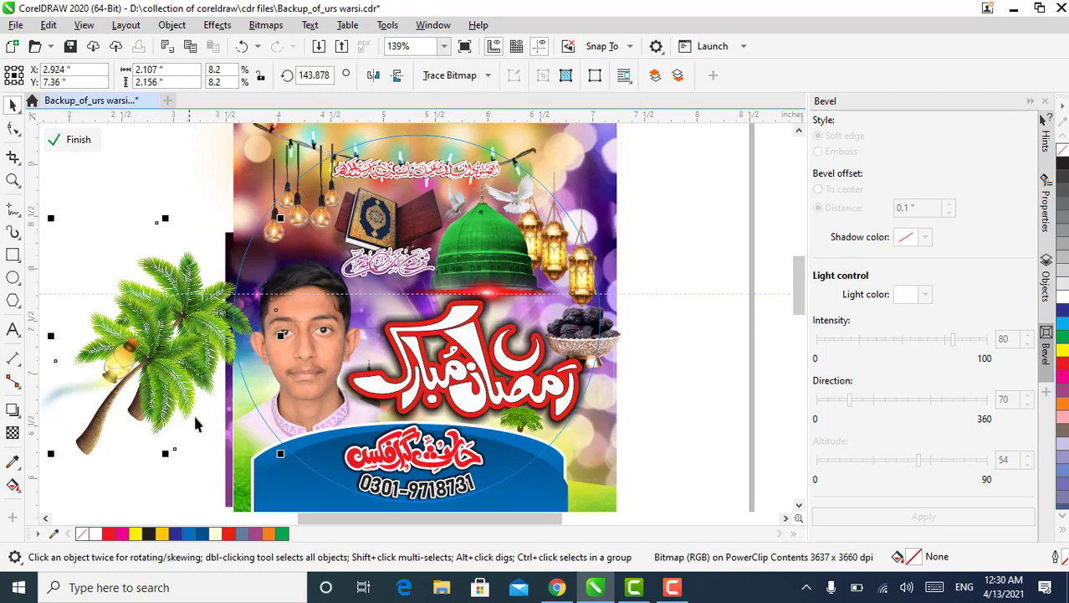
# Move the three hanging bulbs and the Quran on its stand out to the left of the circle
pyautogui.moveTo(299, 214); pyautogui.dragTo(143, 239)
pyautogui.moveTo(283, 232); pyautogui.dragTo(156, 244)
pyautogui.moveTo(320, 219); pyautogui.dragTo(178, 240)
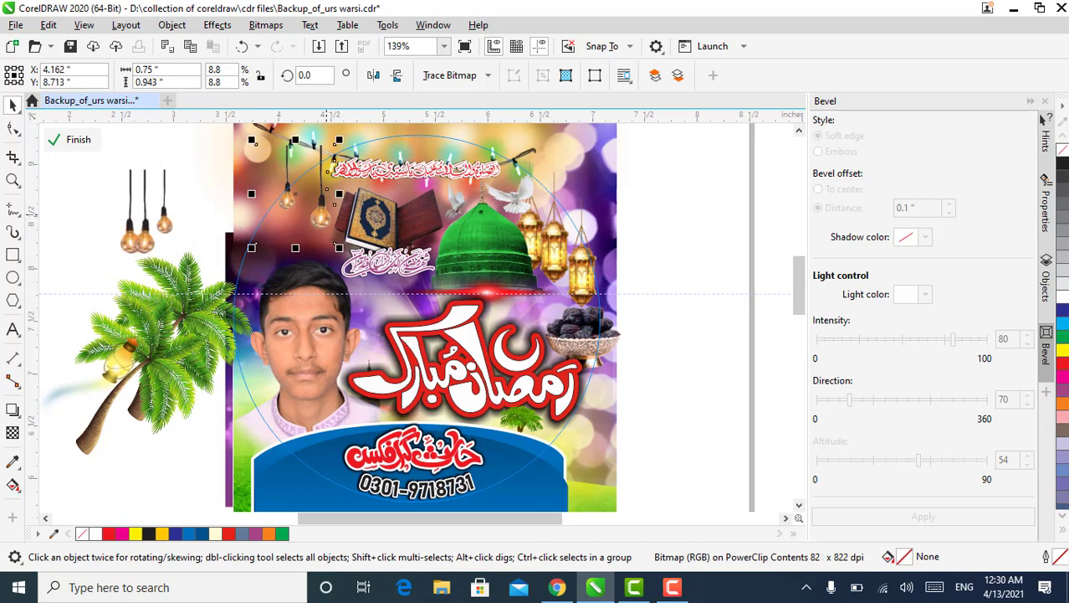
pyautogui.moveTo(379, 217); pyautogui.dragTo(229, 238)
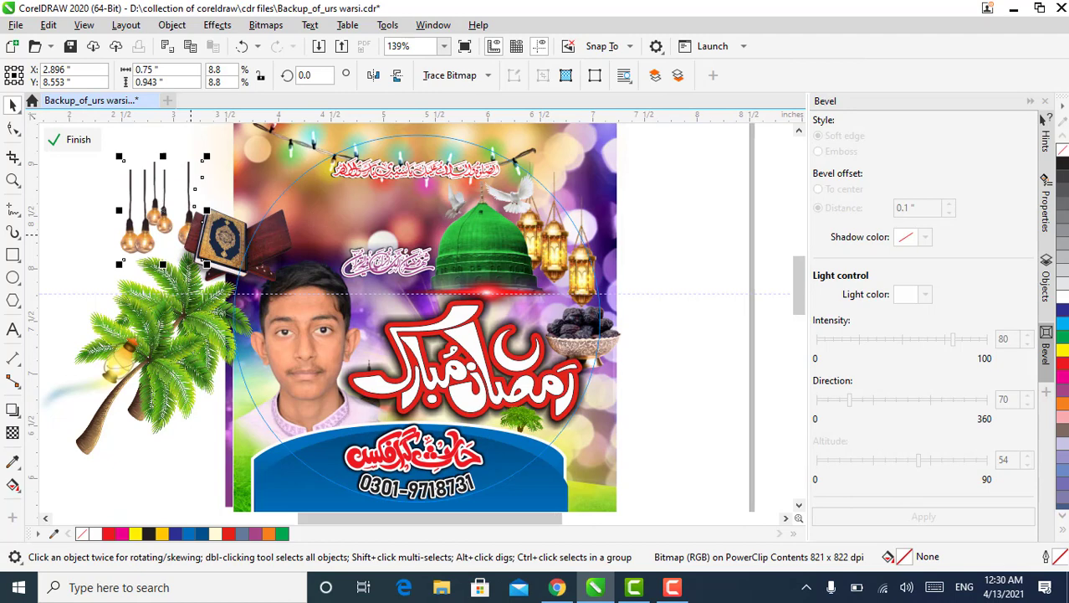
# Move the upper calligraphy line, the string lights and the golden stage lights image out to the right of the circle
pyautogui.click(372, 167)
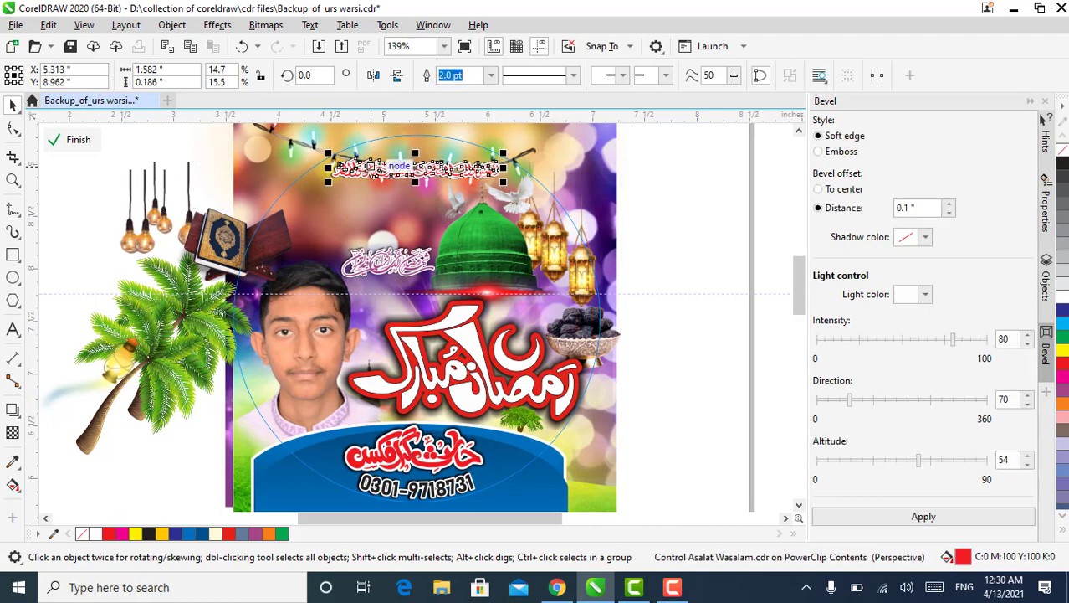
pyautogui.moveTo(376, 167); pyautogui.dragTo(599, 190)
pyautogui.click(474, 180)
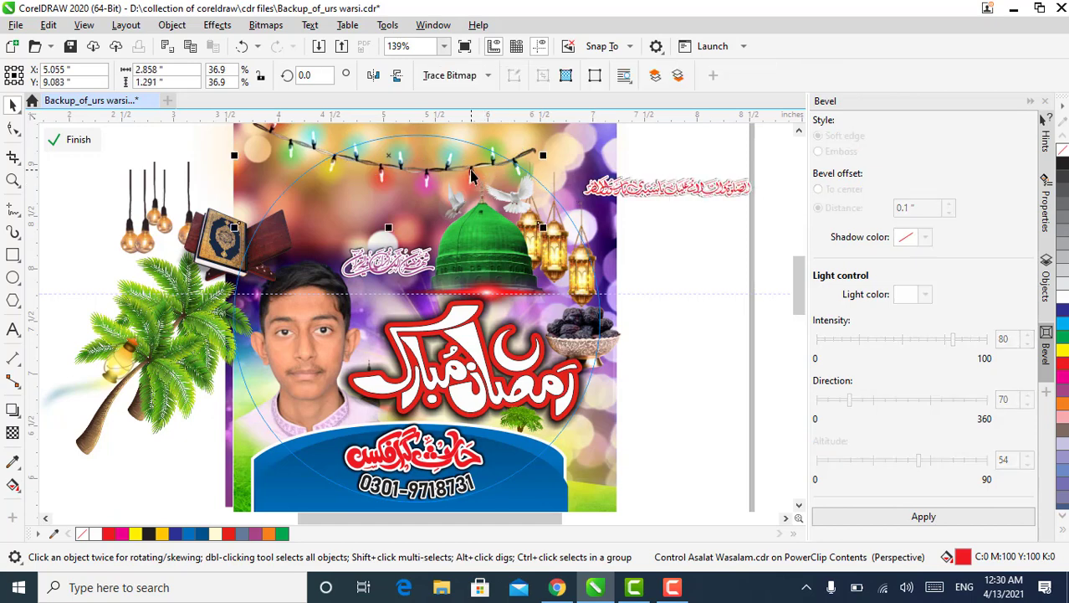
pyautogui.moveTo(473, 180)
pyautogui.mouseDown()
pyautogui.moveTo(685, 303)
pyautogui.moveTo(730, 299)
pyautogui.moveTo(726, 269)
pyautogui.mouseUp()
pyautogui.click(381, 153)
pyautogui.moveTo(536, 200); pyautogui.dragTo(661, 215)
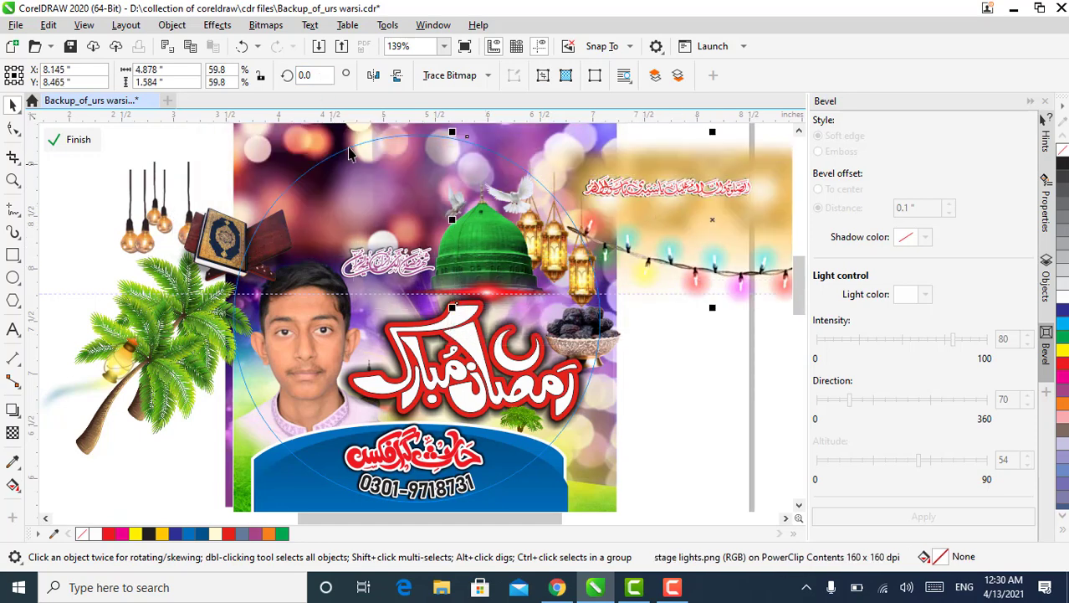
# Move the green dome and both white doves out of the circle to the left-hand group of elements
pyautogui.click(513, 227)
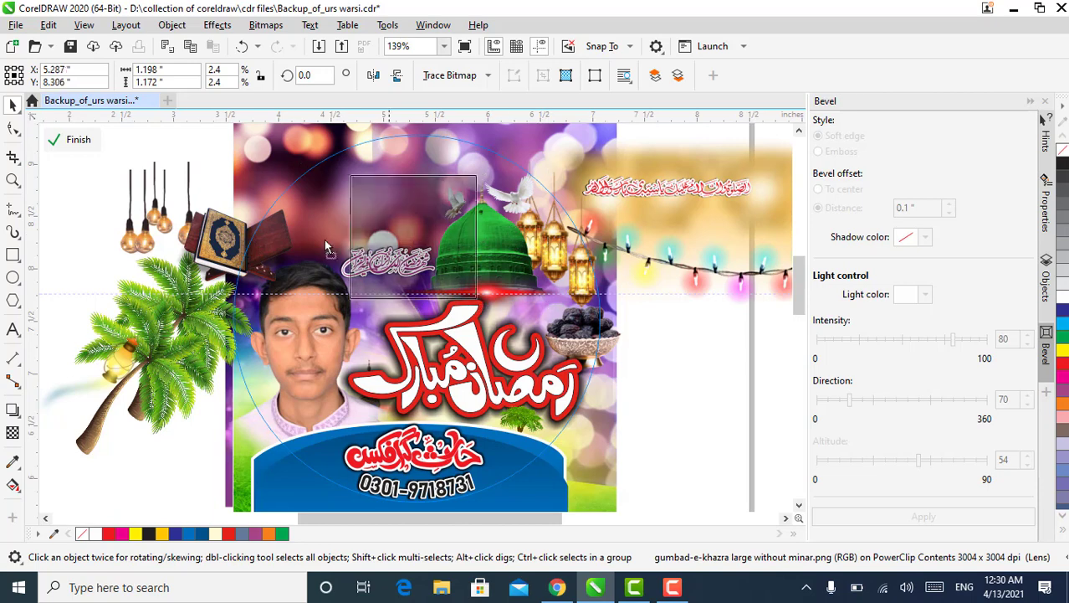
pyautogui.moveTo(163, 262); pyautogui.dragTo(164, 262)
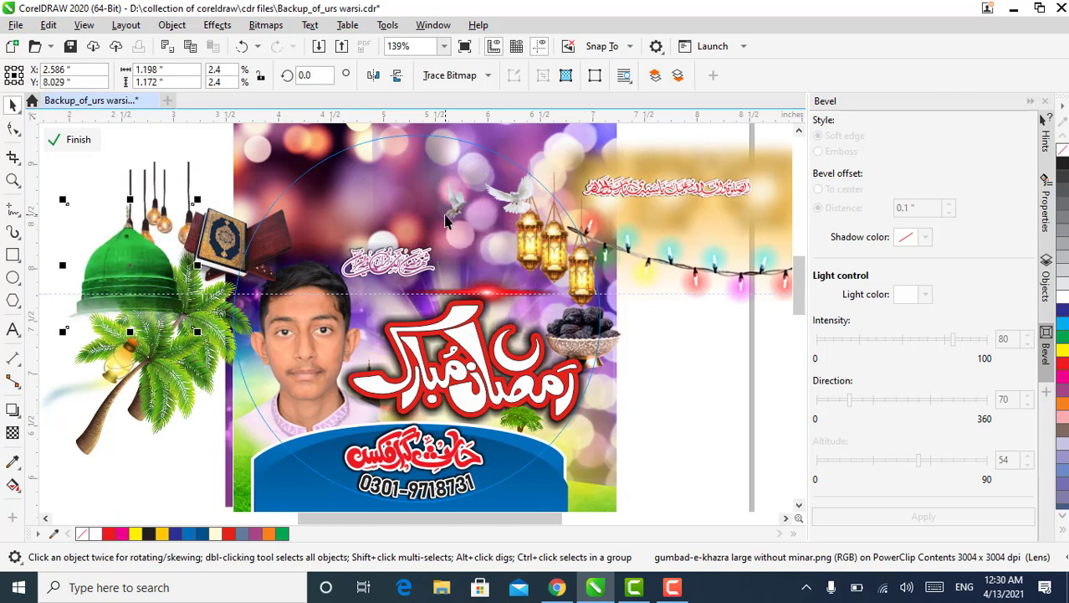
pyautogui.moveTo(443, 212); pyautogui.dragTo(218, 209)
pyautogui.moveTo(513, 202); pyautogui.dragTo(221, 170)
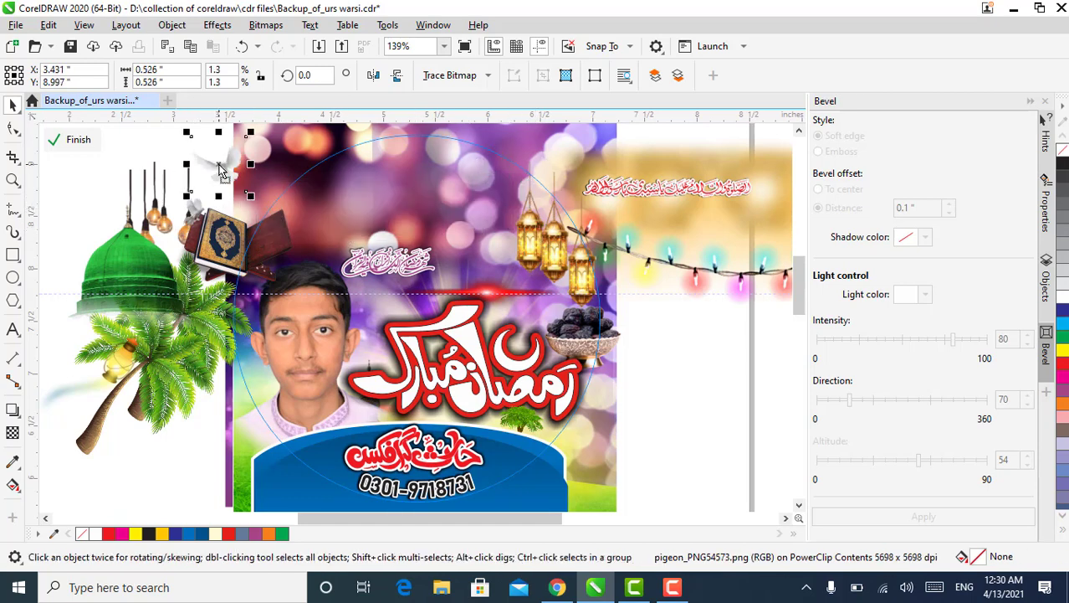
# Move the yellow light burst and the three golden lanterns out to the right of the circle
pyautogui.click(541, 232)
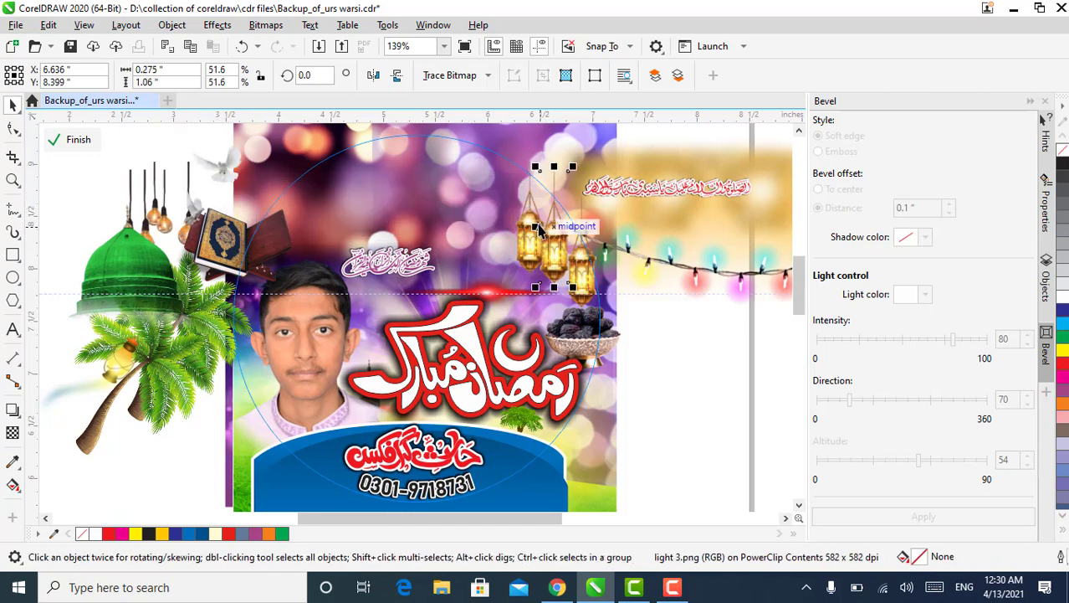
pyautogui.click(611, 255)
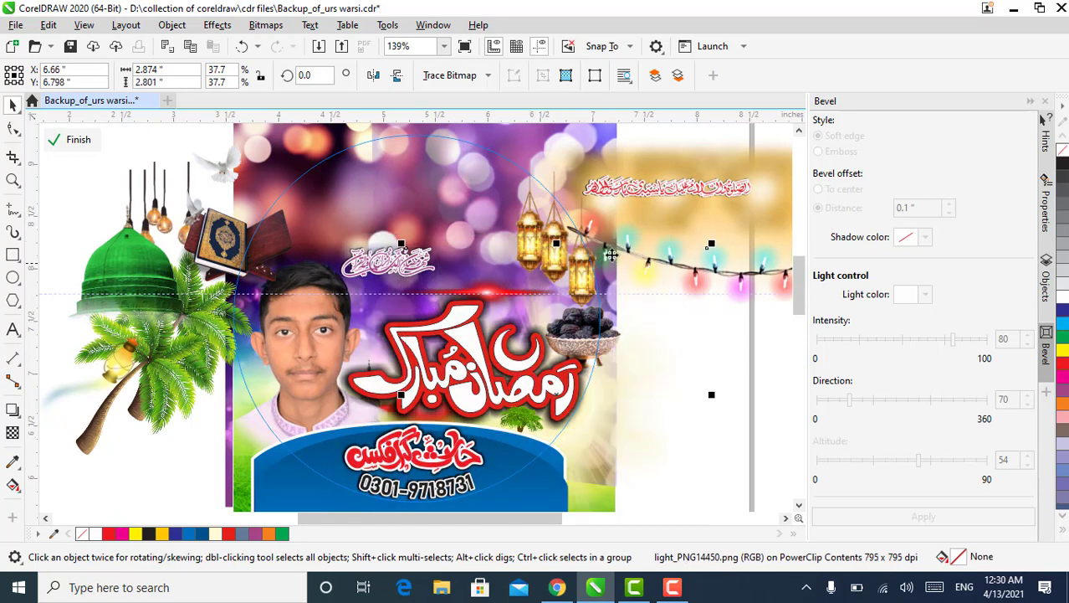
pyautogui.moveTo(623, 398); pyautogui.dragTo(747, 229)
pyautogui.moveTo(551, 237); pyautogui.dragTo(687, 357)
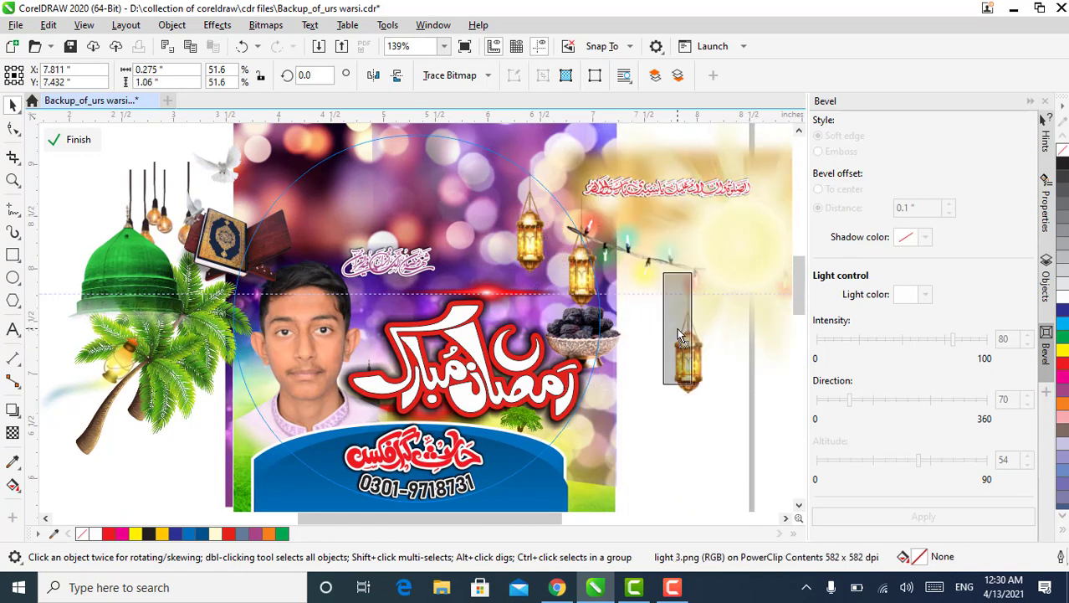
pyautogui.moveTo(534, 249); pyautogui.dragTo(666, 354)
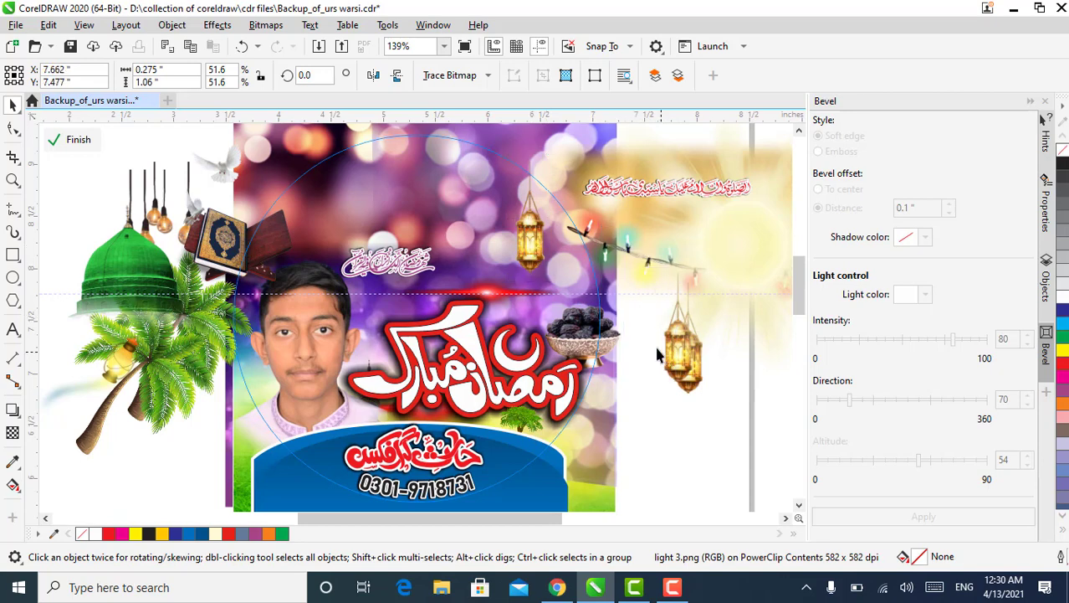
pyautogui.click(530, 185)
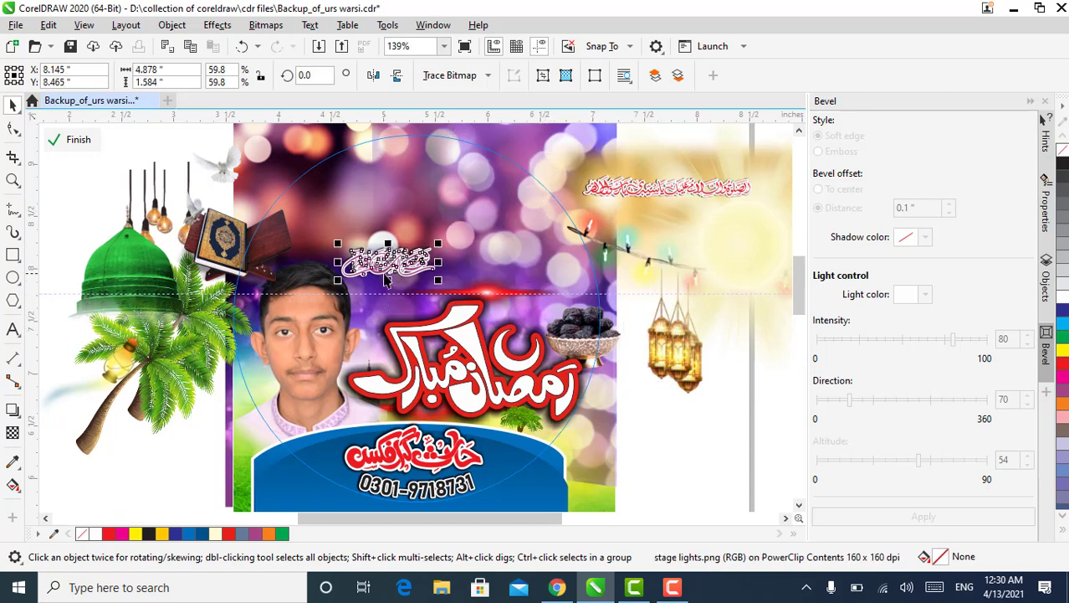
# Move the small pink calligraphy to the far left of the circle and the large Ramadan Mubarak lettering to its right
pyautogui.click(388, 266)
pyautogui.moveTo(387, 266); pyautogui.dragTo(95, 198)
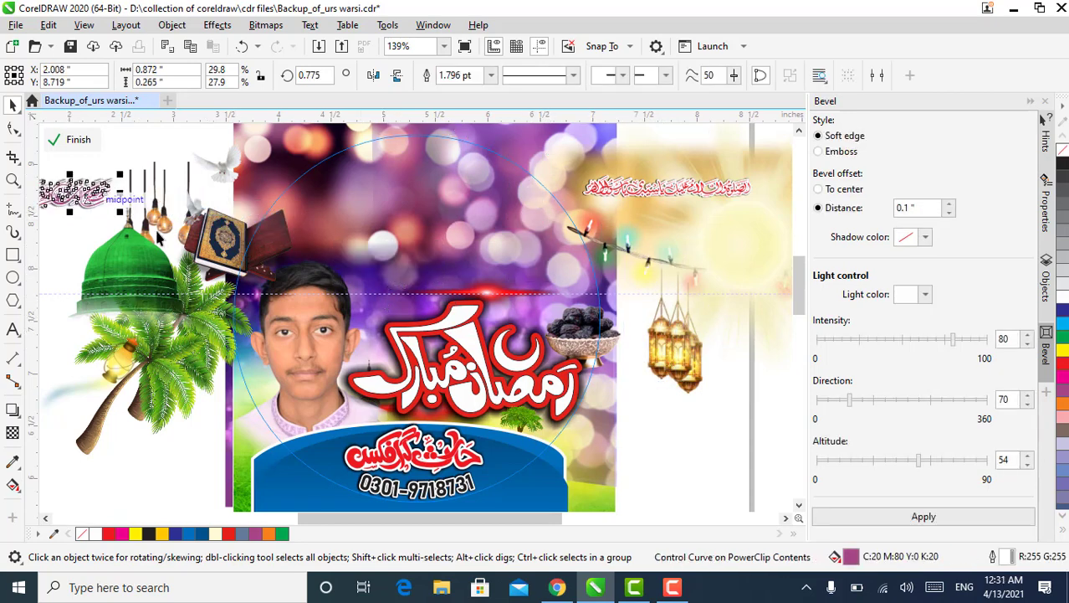
pyautogui.click(412, 352)
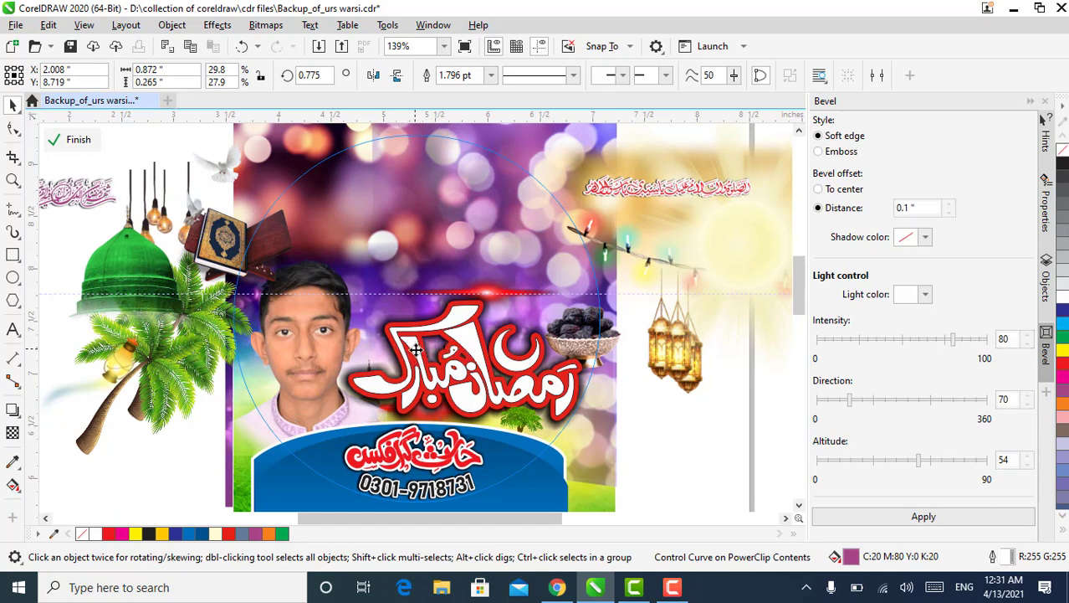
pyautogui.moveTo(416, 346); pyautogui.dragTo(626, 316)
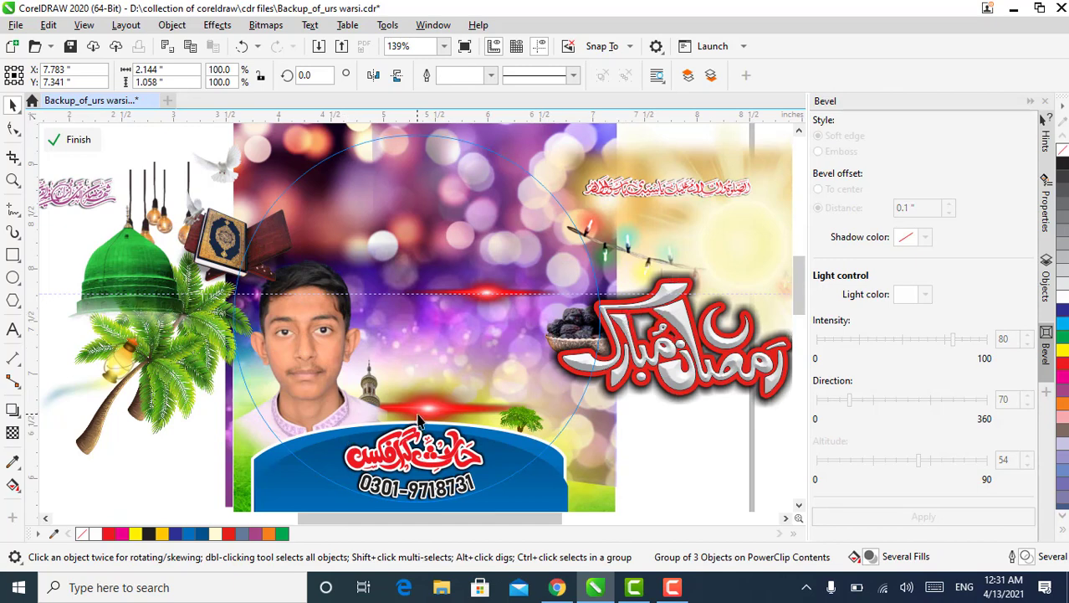
# Move the minaret, the lower red flare and the boy's portrait out to the left of the circle
pyautogui.moveTo(413, 426); pyautogui.dragTo(208, 465)
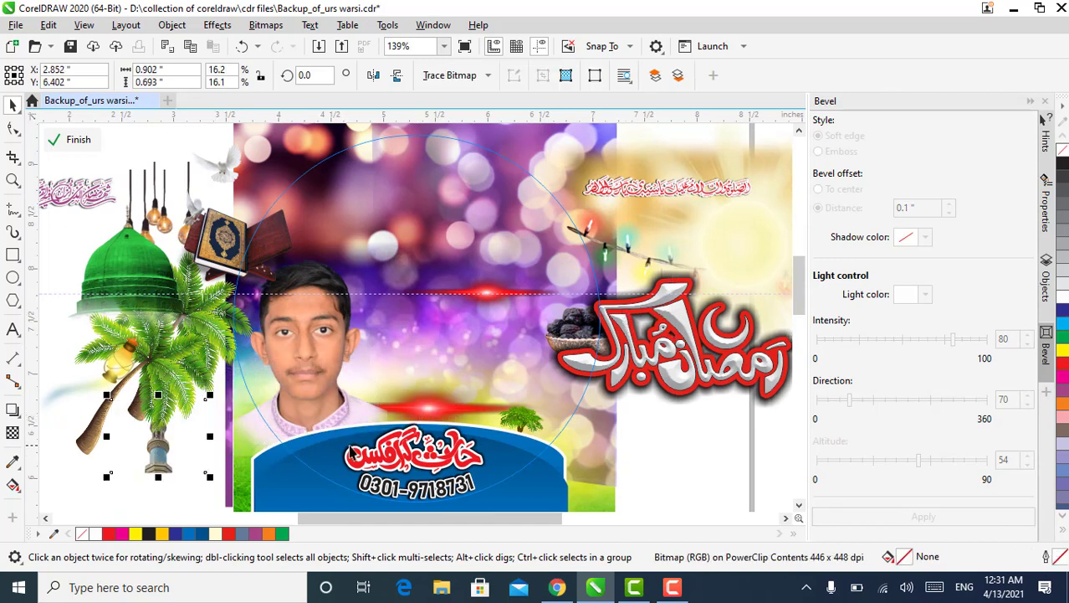
pyautogui.moveTo(418, 410); pyautogui.dragTo(136, 502)
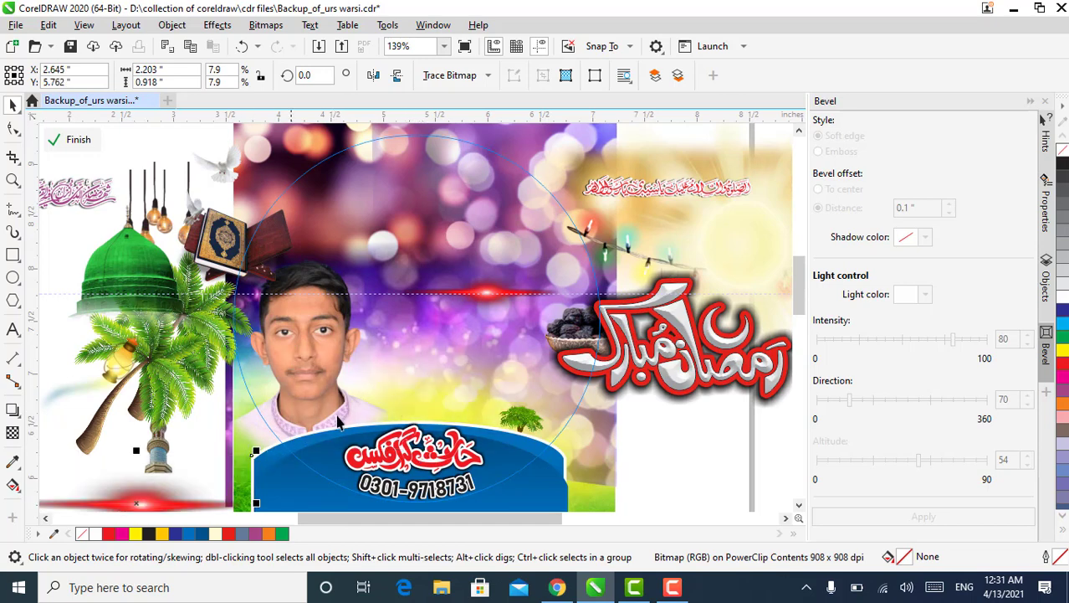
pyautogui.click(349, 407)
pyautogui.moveTo(349, 408); pyautogui.dragTo(162, 412)
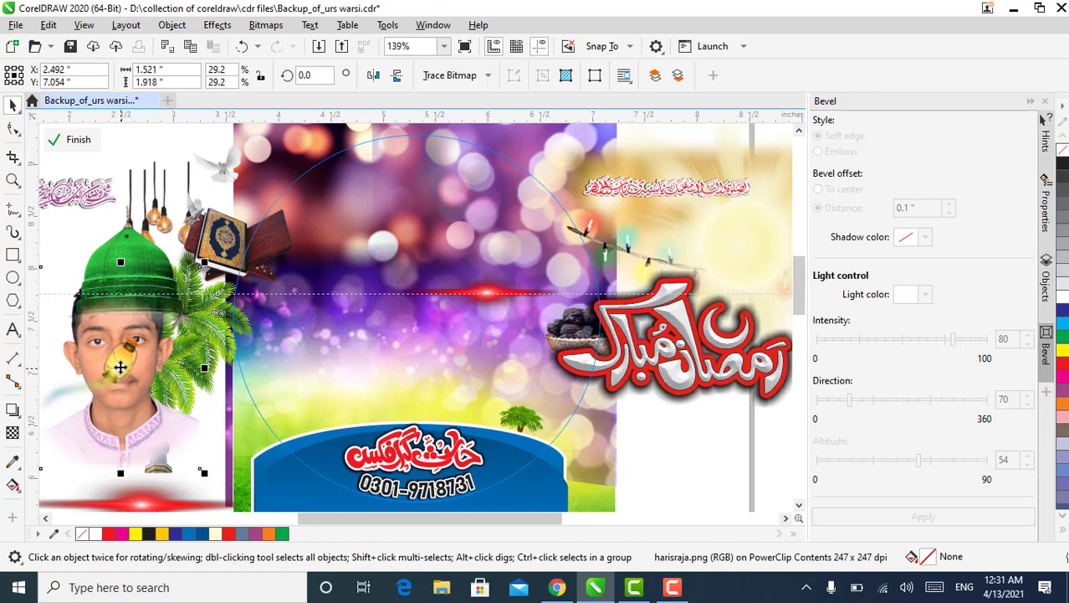
# Bring the portrait to the front of the layer and move the remaining red flare out to the left of the circle
pyautogui.rightClick(120, 368)
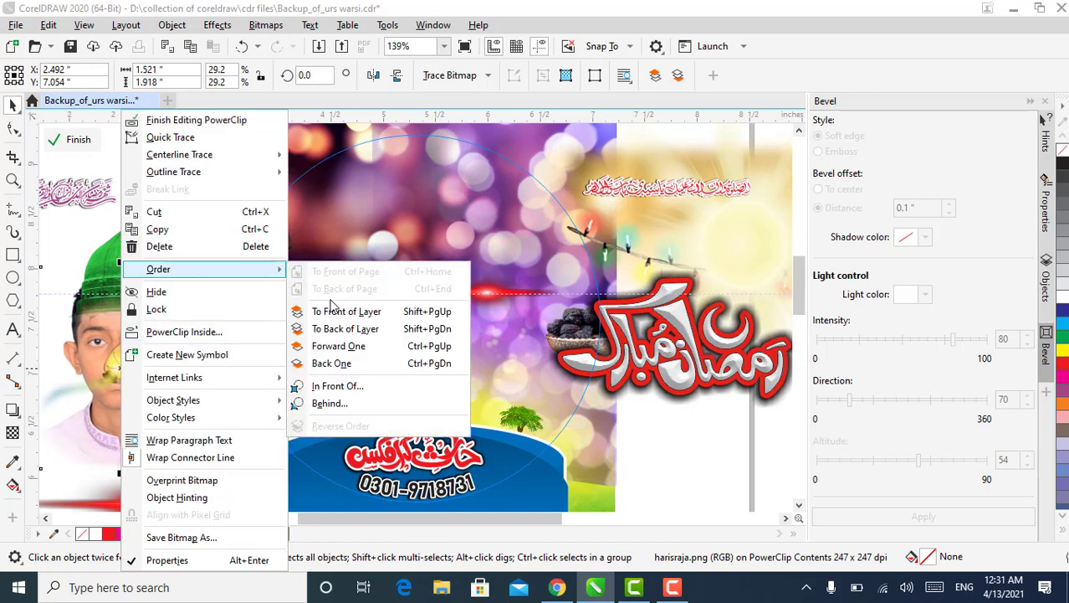
pyautogui.click(333, 310)
pyautogui.click(466, 301)
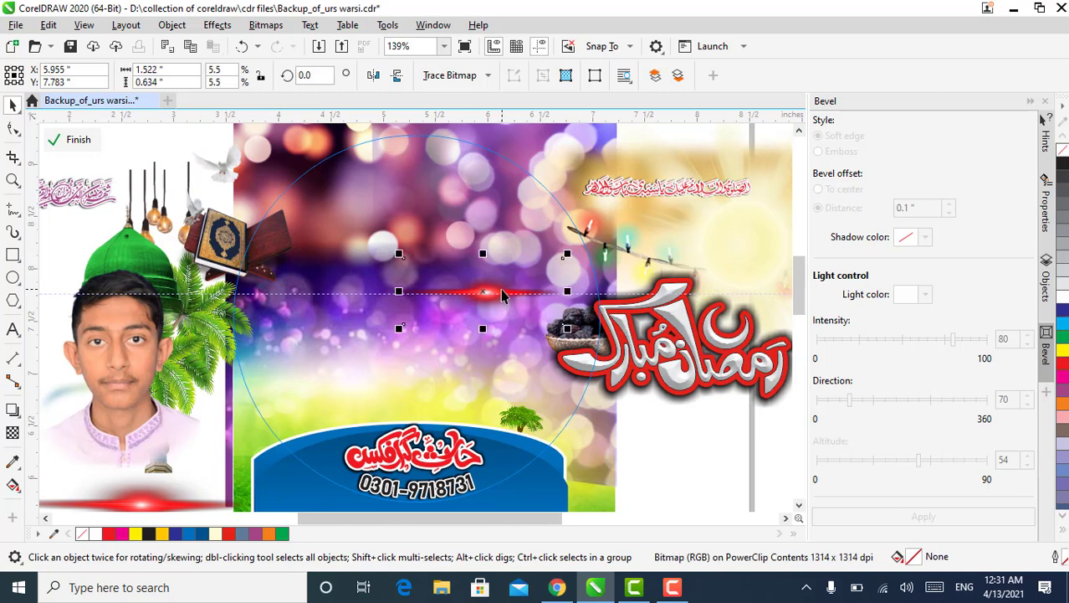
pyautogui.press('Delete')
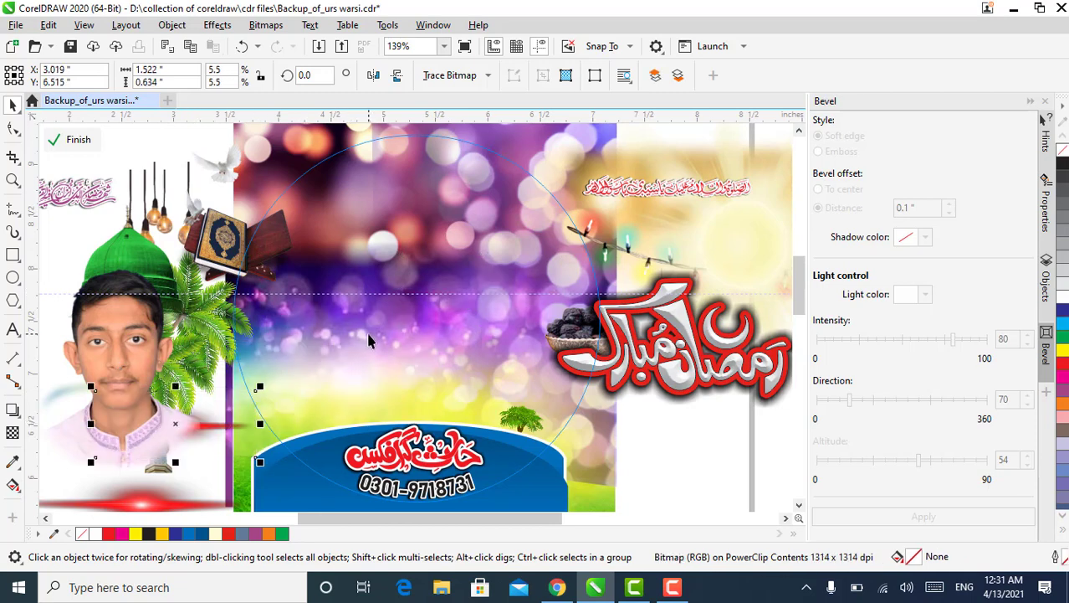
# Pull the background images out of the circle: green field and purple bokeh to the left, the other two bokeh images to the right
pyautogui.click(372, 337)
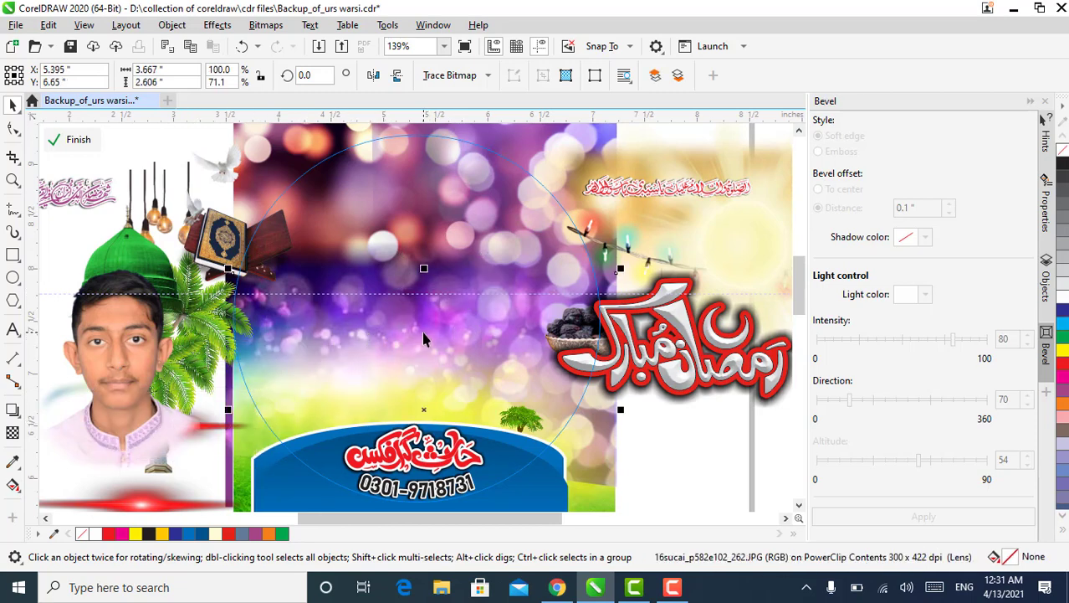
pyautogui.scroll(-3, 423, 339)
pyautogui.moveTo(424, 375); pyautogui.dragTo(177, 369)
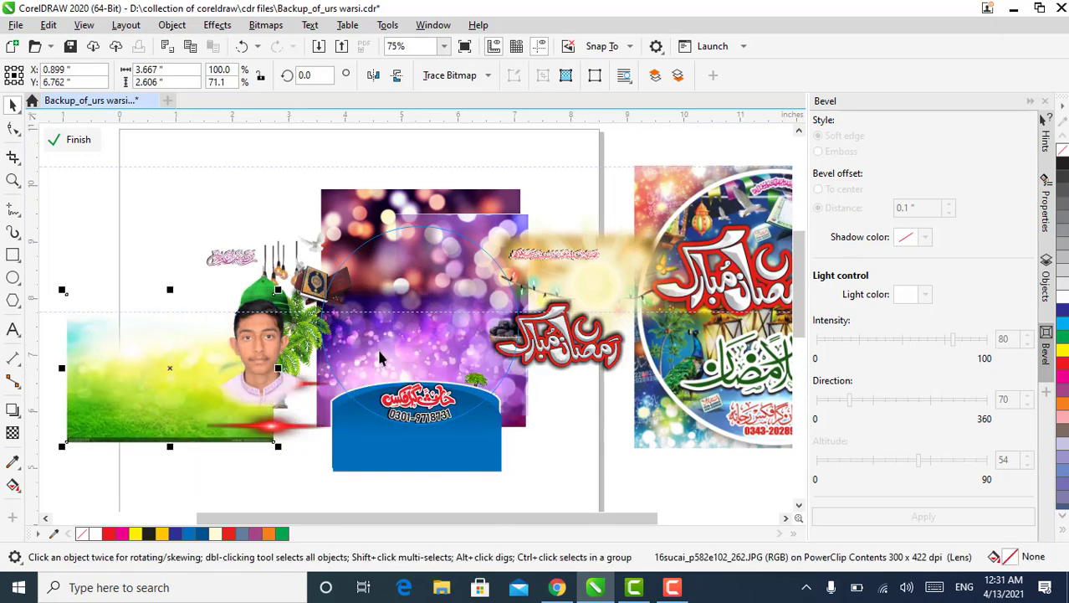
pyautogui.moveTo(392, 352); pyautogui.dragTo(175, 271)
pyautogui.moveTo(415, 268); pyautogui.dragTo(638, 281)
pyautogui.moveTo(510, 251); pyautogui.dragTo(670, 224)
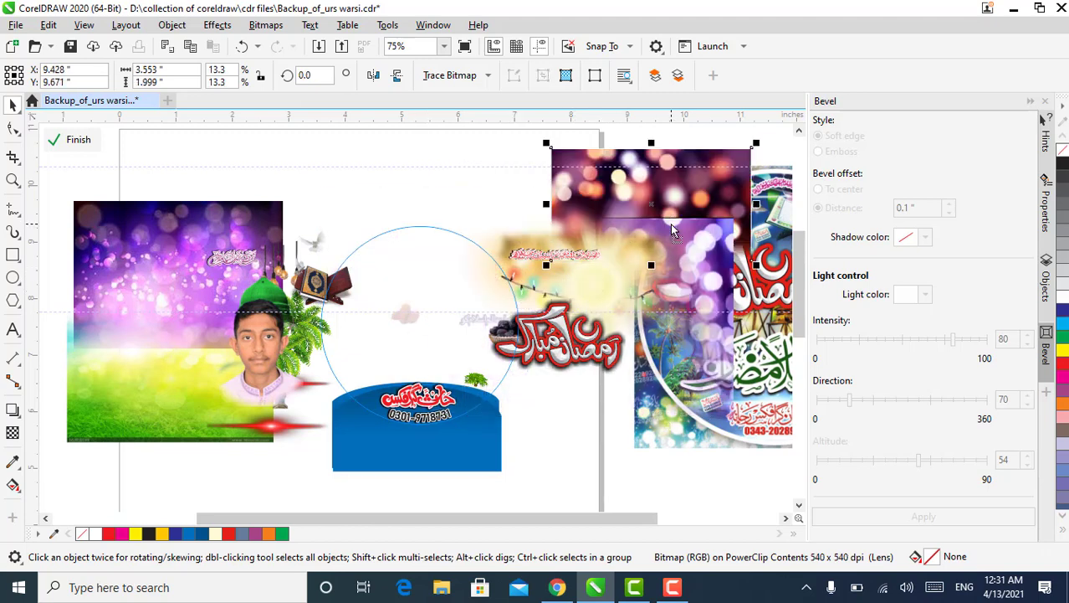
# Move the small palm trees off the blue banner to the blank area below the Ramadan Mubarak lettering
pyautogui.click(475, 382)
pyautogui.moveTo(498, 359); pyautogui.dragTo(552, 395)
pyautogui.click(480, 377)
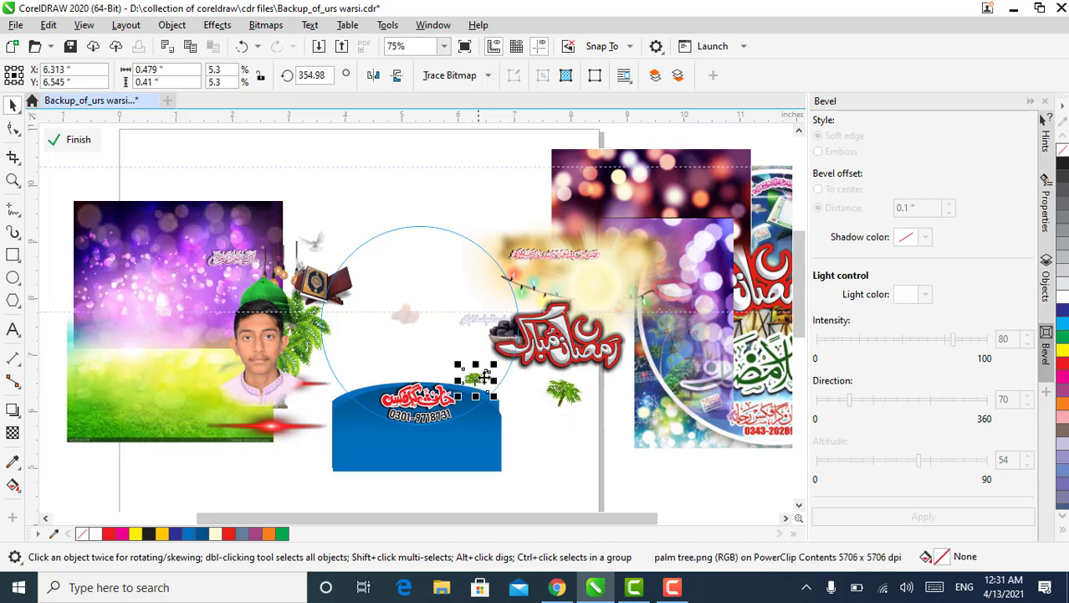
pyautogui.moveTo(497, 366); pyautogui.dragTo(574, 404)
# Clear the drop shadow from the large Ramadan Mubarak lettering
pyautogui.doubleClick(500, 341)
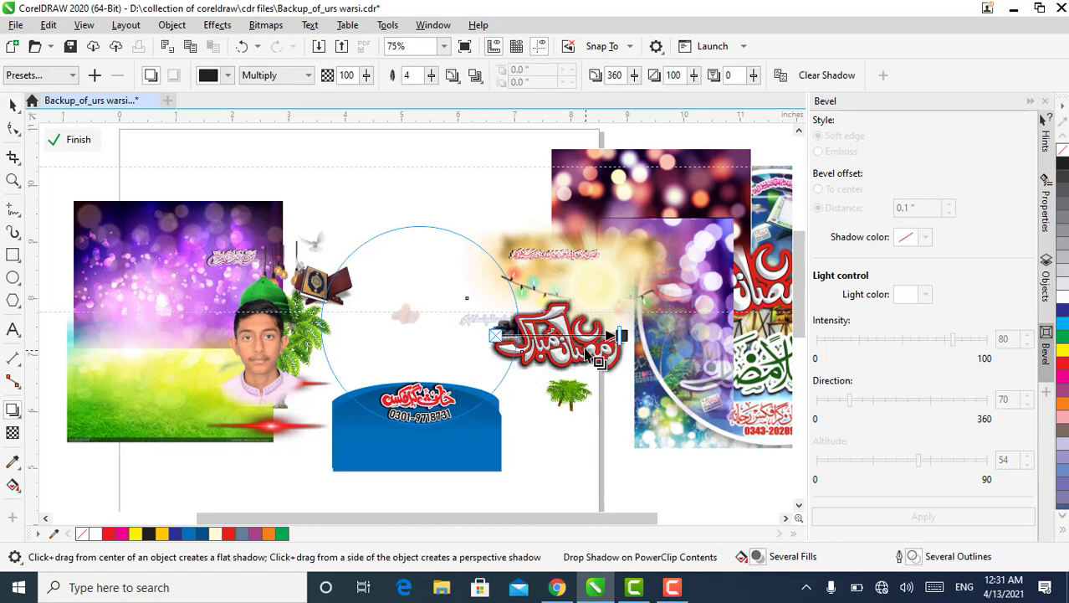
pyautogui.click(853, 75)
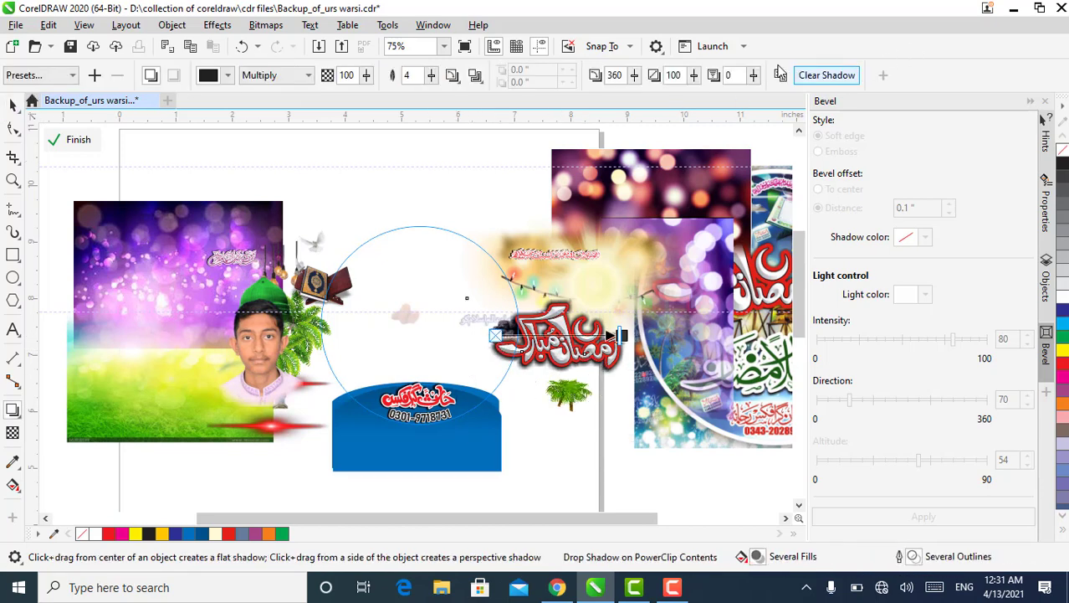
pyautogui.click(13, 103)
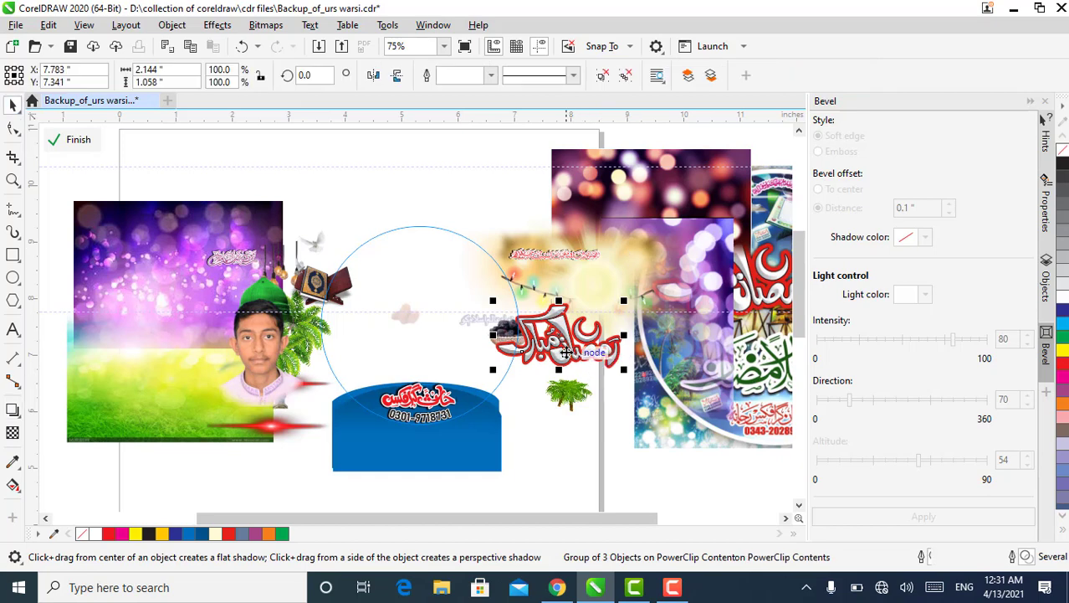
# Move the beveled Ramadan Mubarak lettering into the circle and pull its thin black outline curve apart from the red-edged bevel
pyautogui.moveTo(547, 340); pyautogui.dragTo(424, 299)
pyautogui.scroll(2, 424, 298)
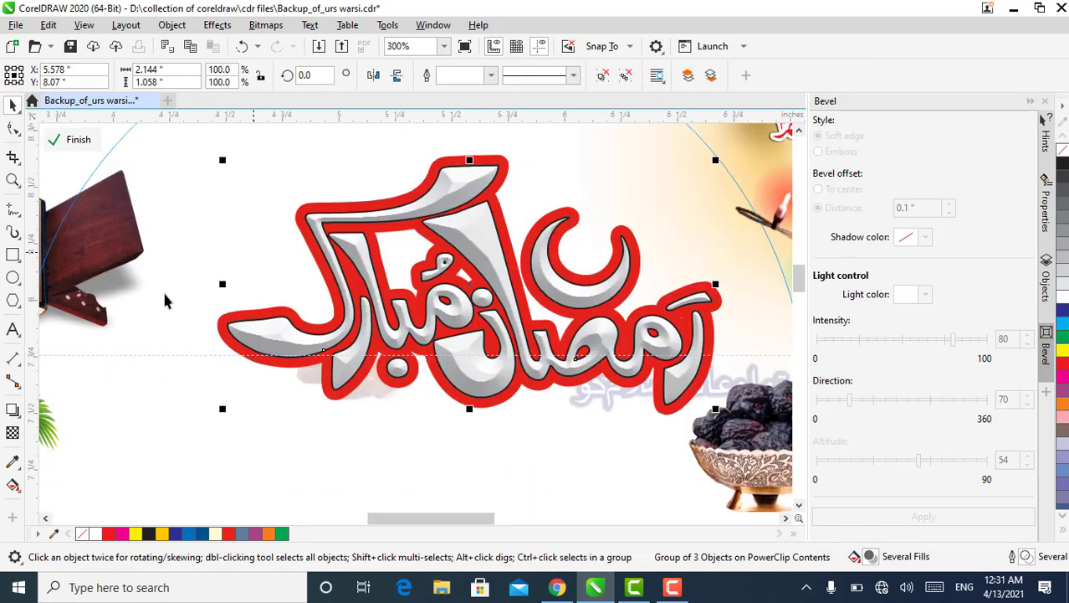
pyautogui.keyDown('ctrl'); pyautogui.click(221, 323); pyautogui.keyUp('ctrl')
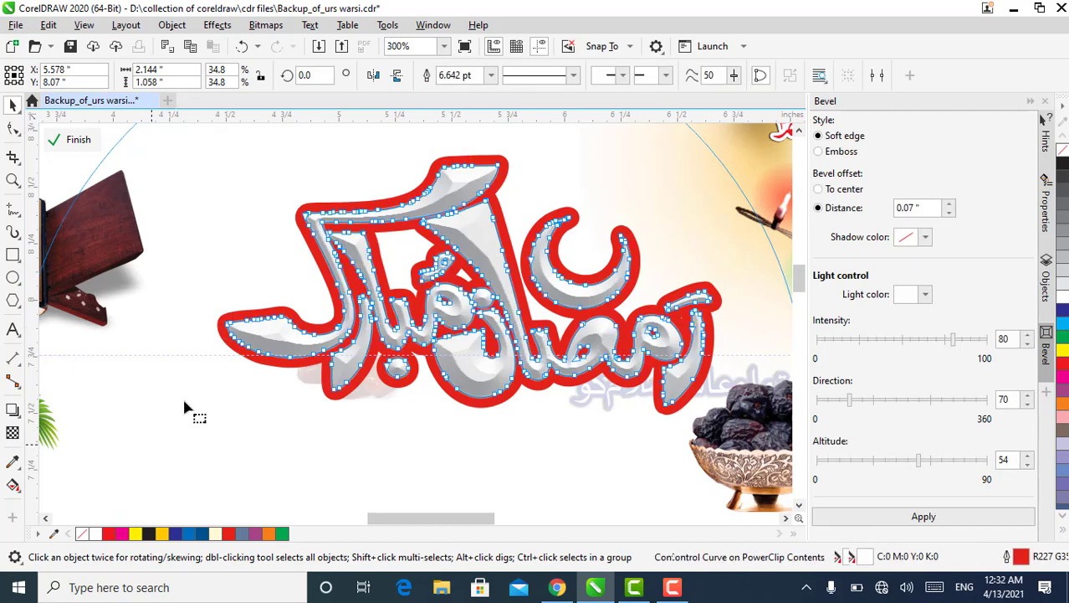
pyautogui.click(13, 106)
pyautogui.moveTo(266, 361); pyautogui.dragTo(297, 453)
pyautogui.moveTo(260, 352); pyautogui.dragTo(198, 360)
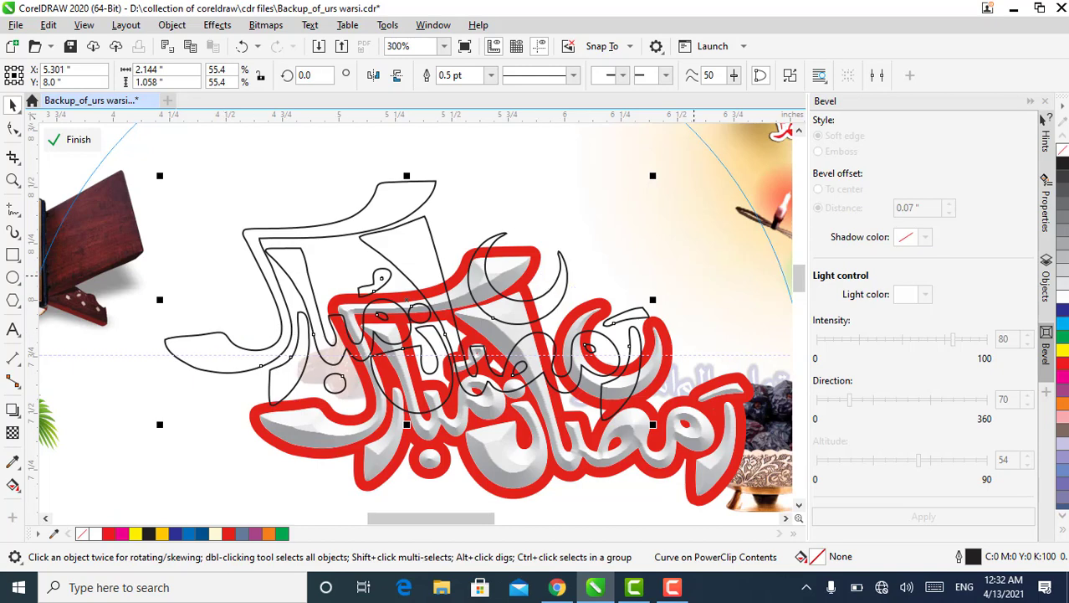
# Try black and white fills on the separated outline lettering, and return it to no fill
pyautogui.click(1065, 172)
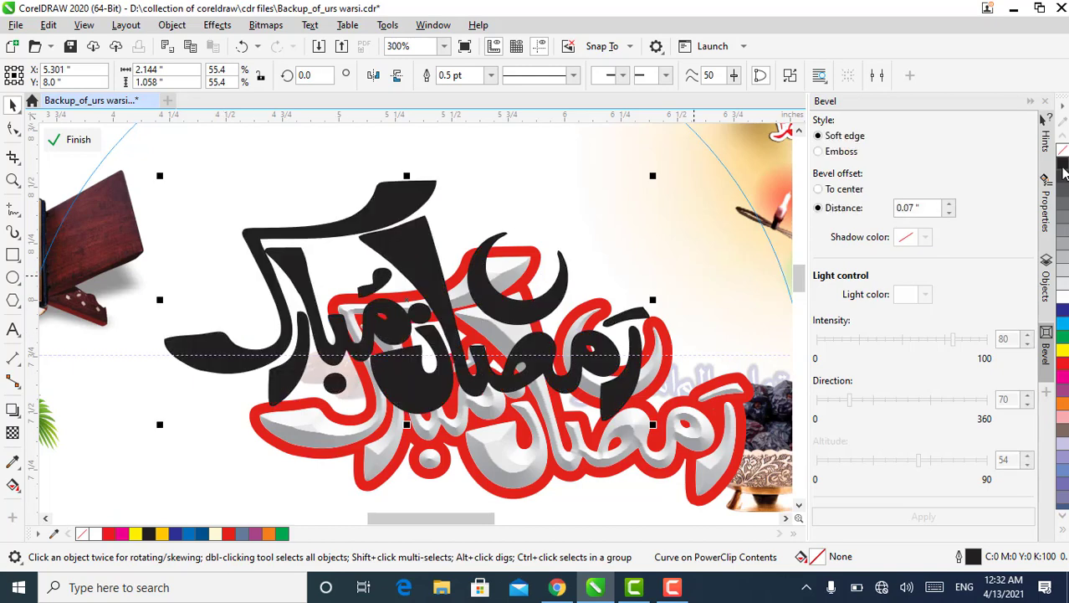
pyautogui.click(1062, 300)
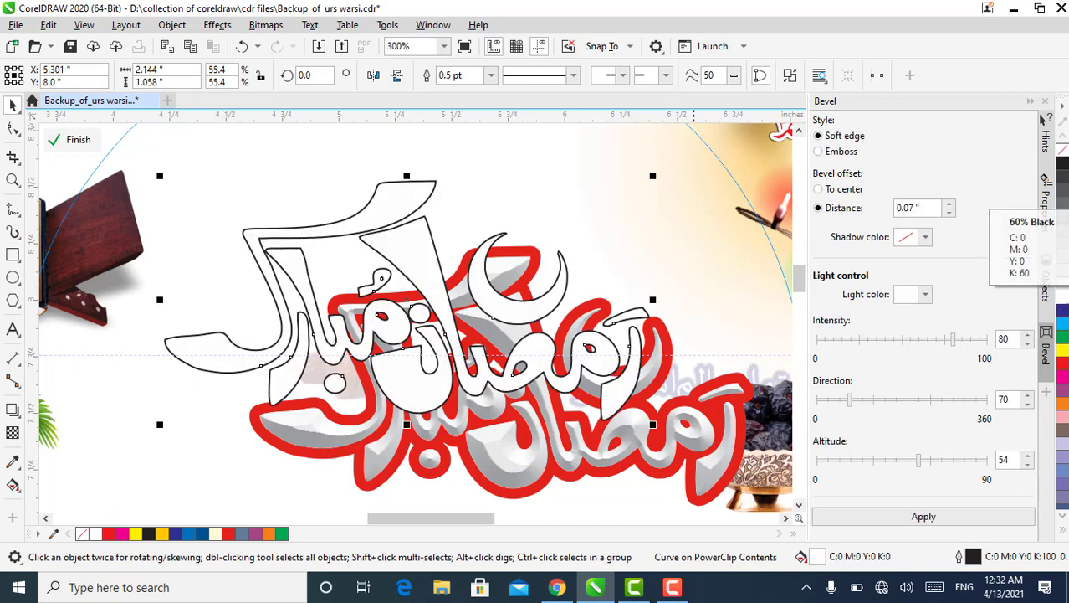
pyautogui.click(1062, 150)
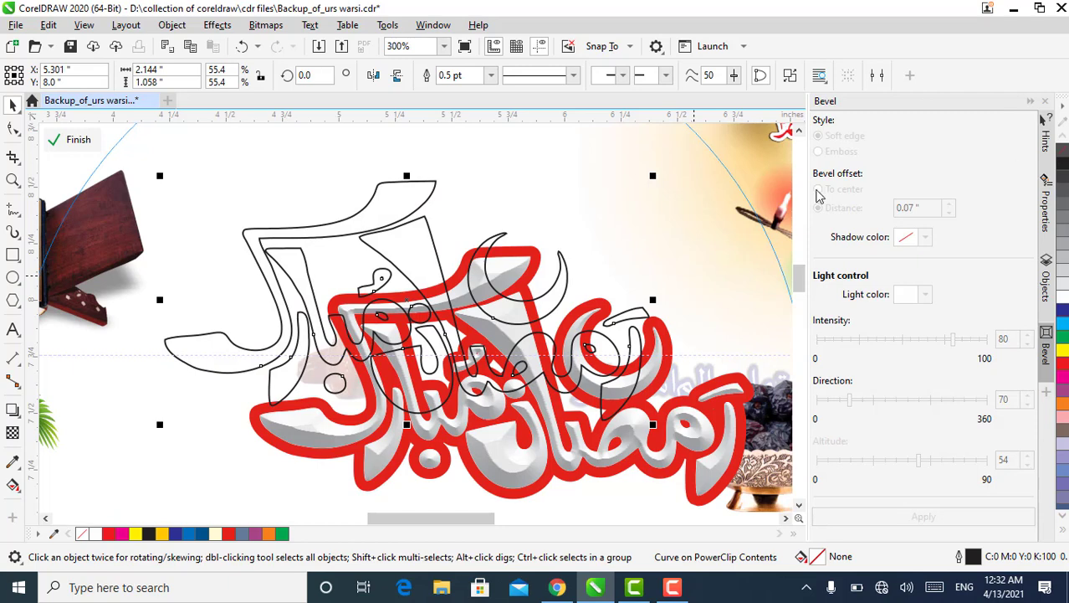
pyautogui.click(261, 158)
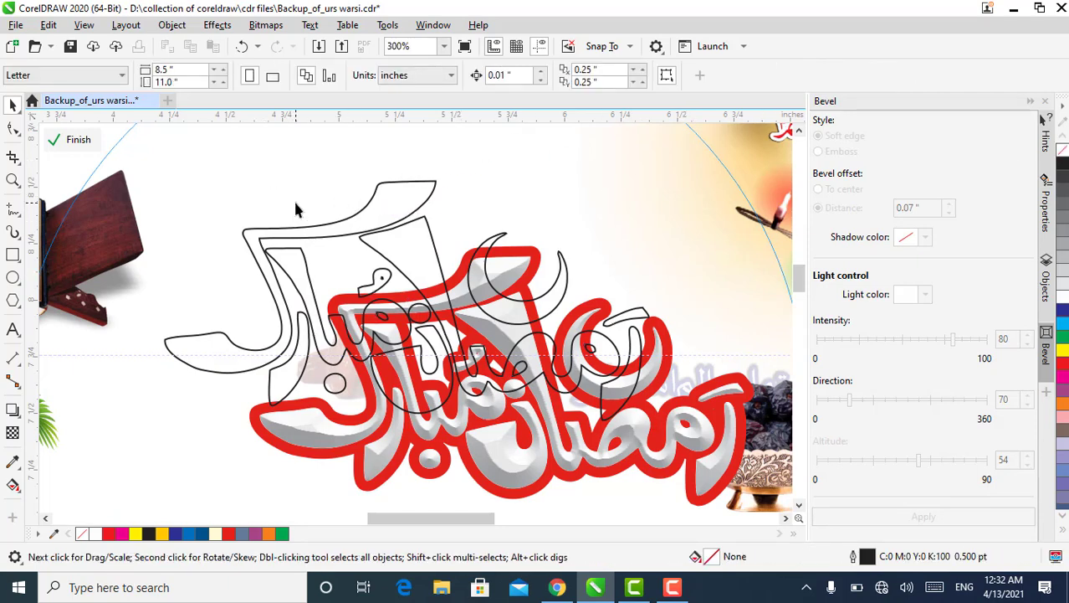
# Select the blue banner together with its lettering and phone number, and shift them a little to the right
pyautogui.scroll(-2, 295, 209)
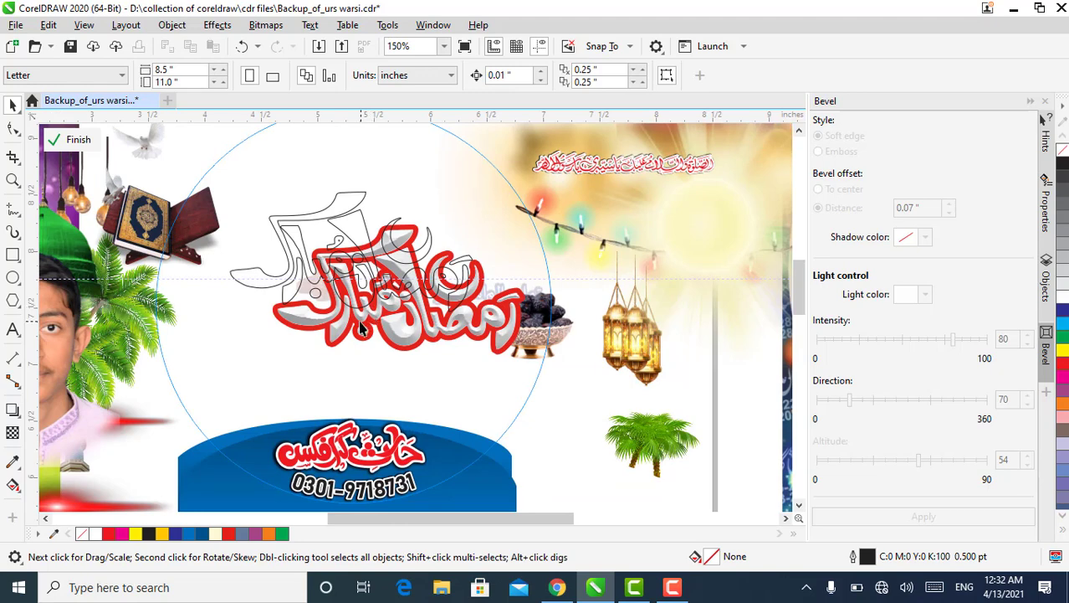
pyautogui.scroll(-1, 356, 328)
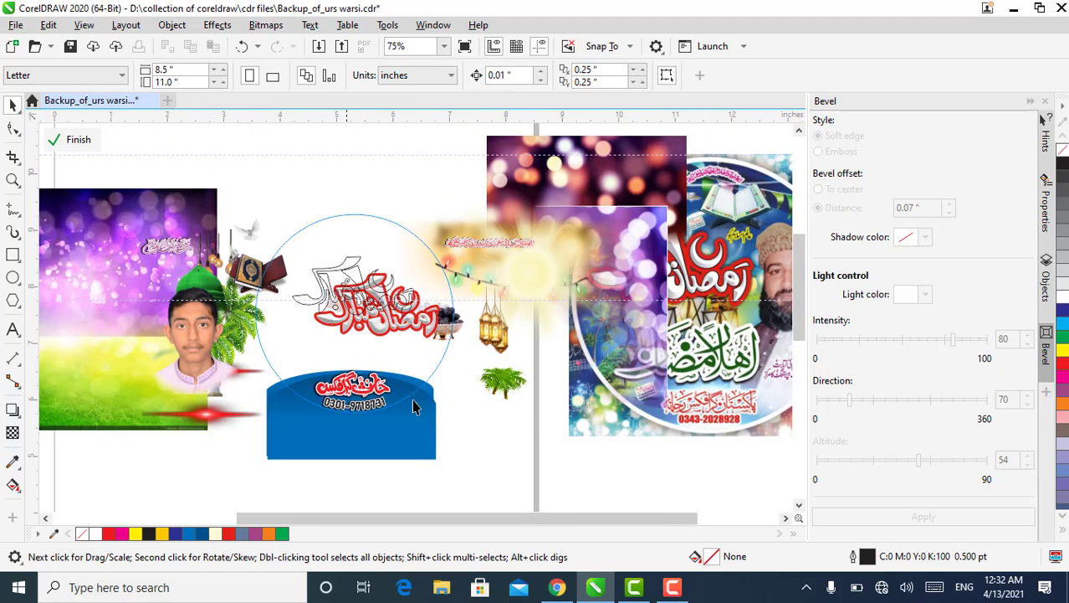
pyautogui.moveTo(254, 475); pyautogui.dragTo(249, 476)
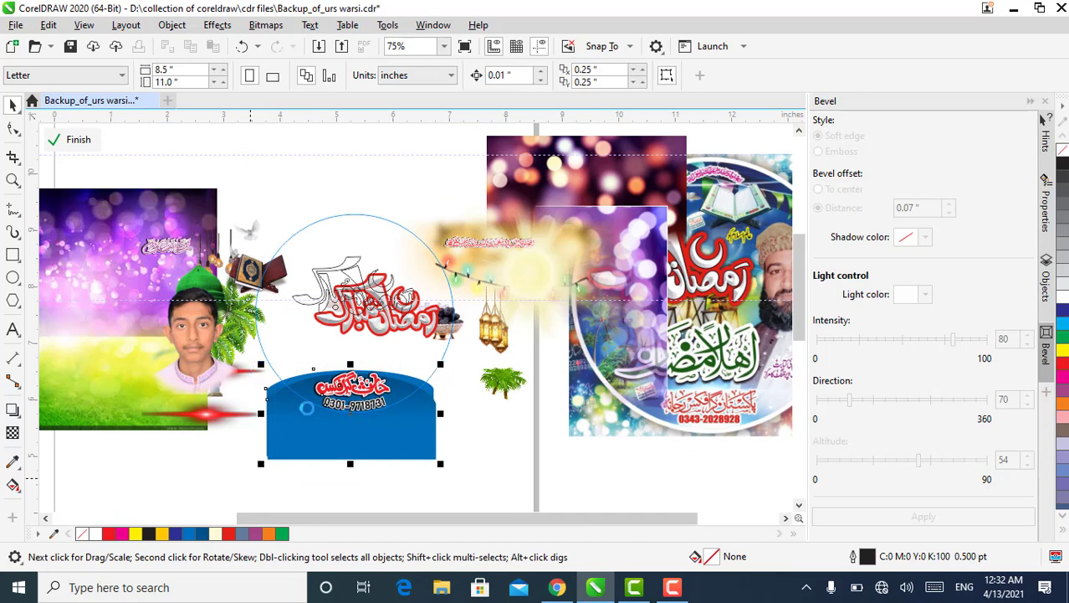
pyautogui.scroll(1, 332, 408)
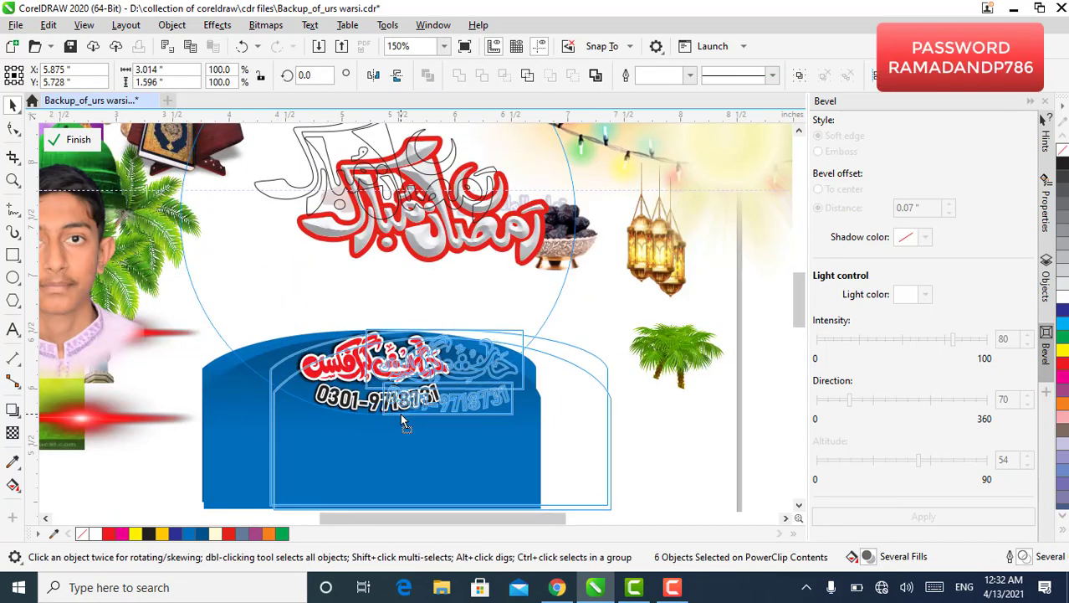
pyautogui.scroll(-1, 399, 399)
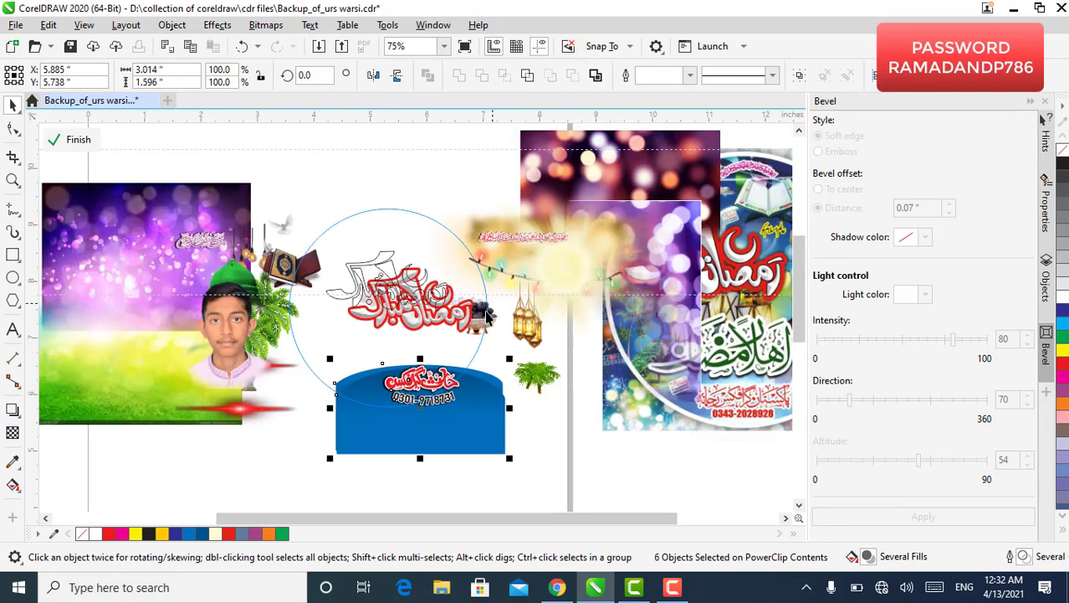
# Move the bowl of dates down below the lanterns and enlarge it to about 1.13 by 1.03 inches
pyautogui.moveTo(487, 314); pyautogui.dragTo(481, 338)
pyautogui.scroll(1, 521, 354)
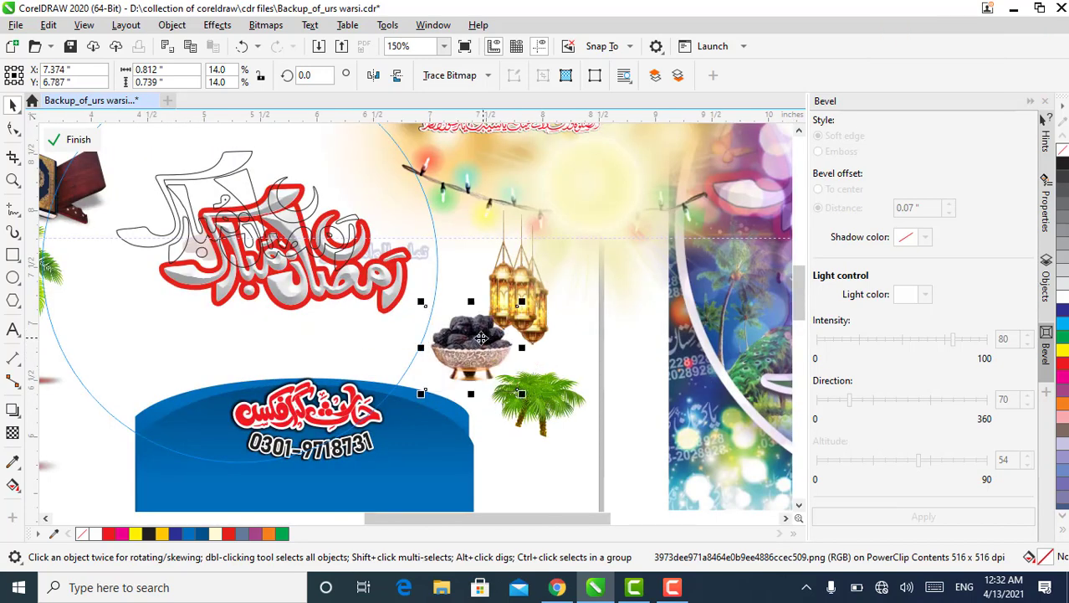
pyautogui.moveTo(522, 302); pyautogui.dragTo(557, 269)
# Finish editing the PowerClip and move the loose brown dates out to the left of the circle
pyautogui.click(80, 141)
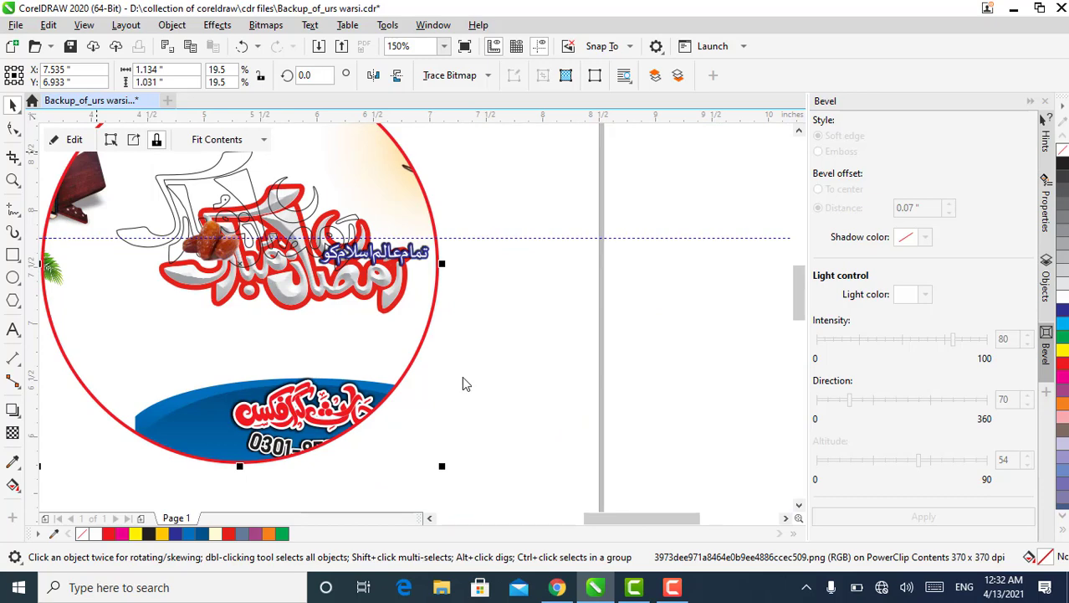
pyautogui.scroll(-2, 347, 260)
pyautogui.click(349, 266)
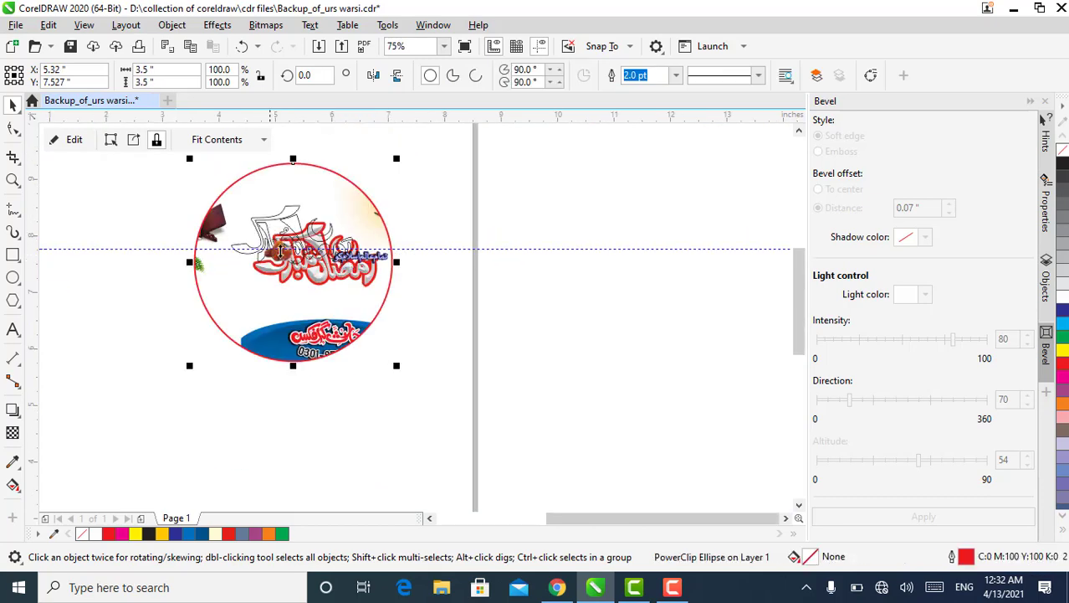
pyautogui.moveTo(285, 261)
pyautogui.mouseDown()
pyautogui.moveTo(149, 280)
pyautogui.moveTo(209, 345)
pyautogui.mouseUp()
pyautogui.moveTo(166, 290); pyautogui.dragTo(158, 299)
# Move the small blue-outlined Urdu lettering below the Ramadan Mubarak lettering and enlarge it to roughly twice its size
pyautogui.click(360, 258)
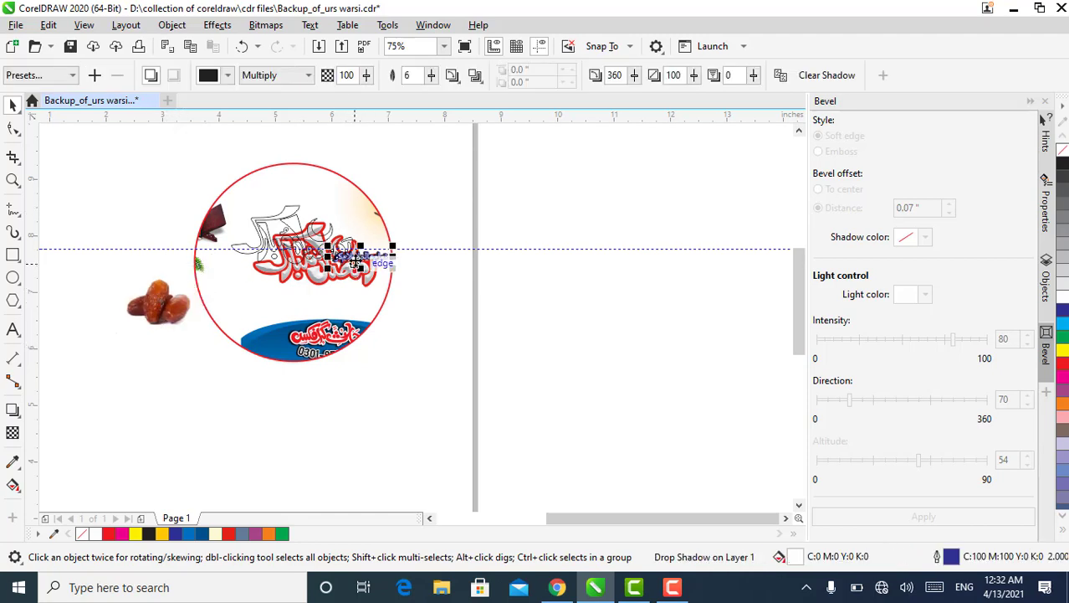
pyautogui.moveTo(369, 256); pyautogui.dragTo(249, 295)
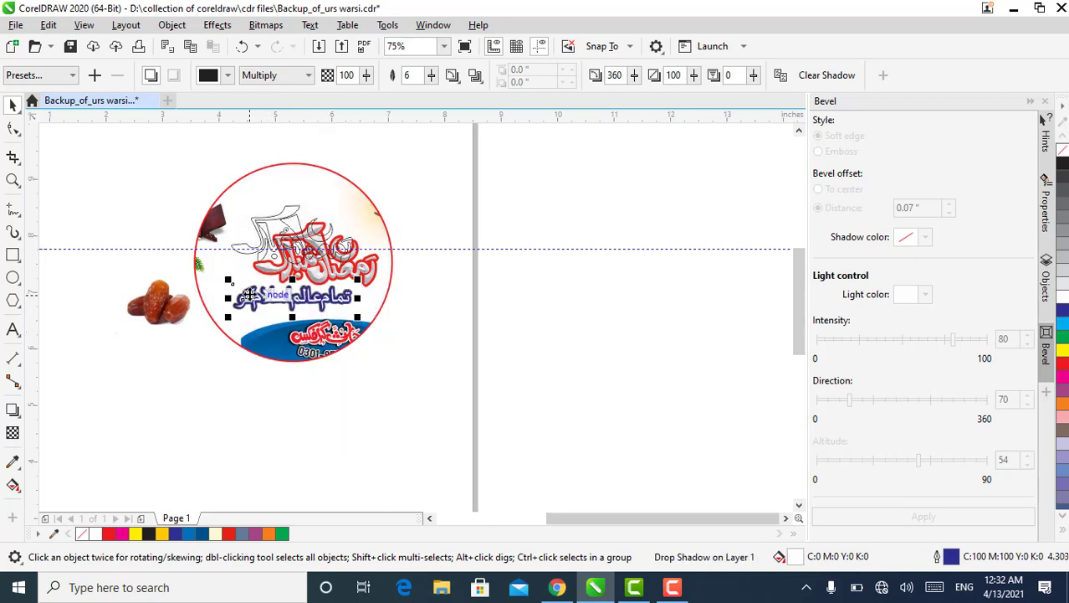
pyautogui.scroll(2, 249, 294)
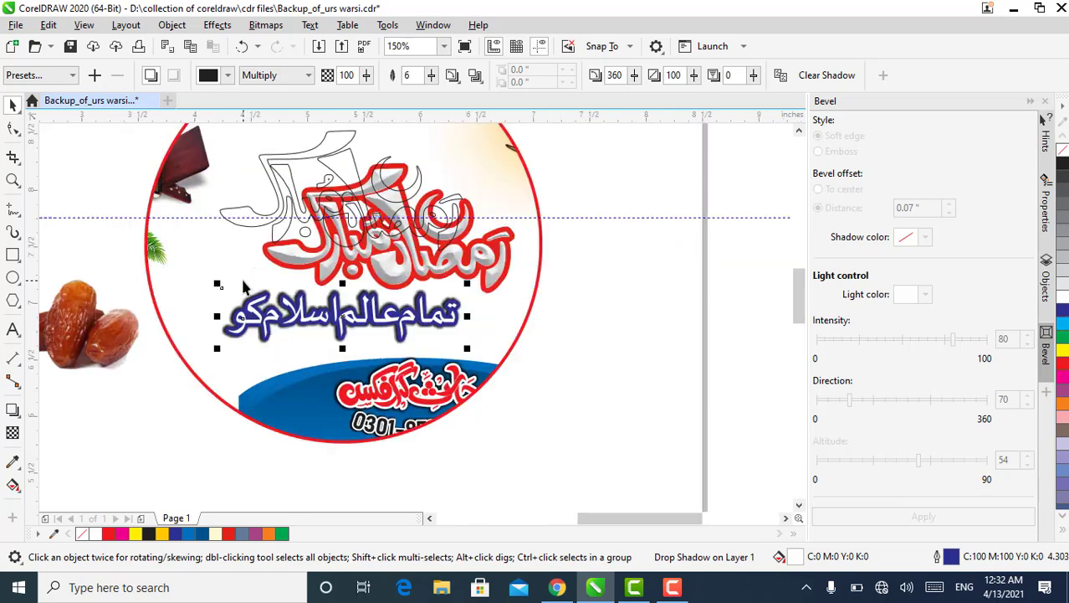
pyautogui.scroll(-2, 244, 287)
# Reopen the circle's PowerClip contents and move the Quran on its stand inside the circle, above the outline lettering
pyautogui.click(244, 287)
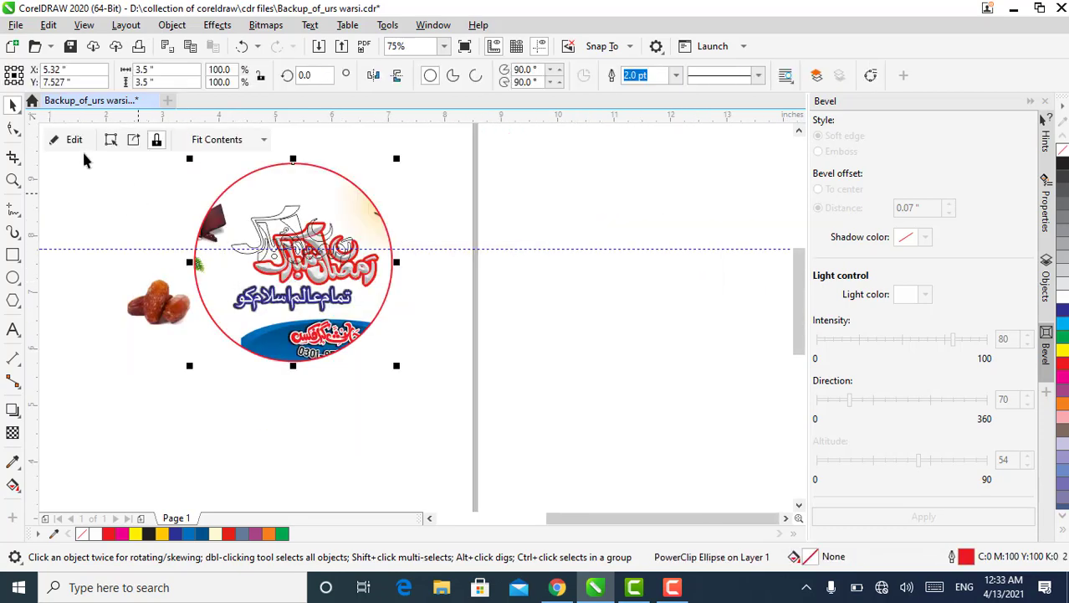
pyautogui.click(61, 140)
pyautogui.click(201, 222)
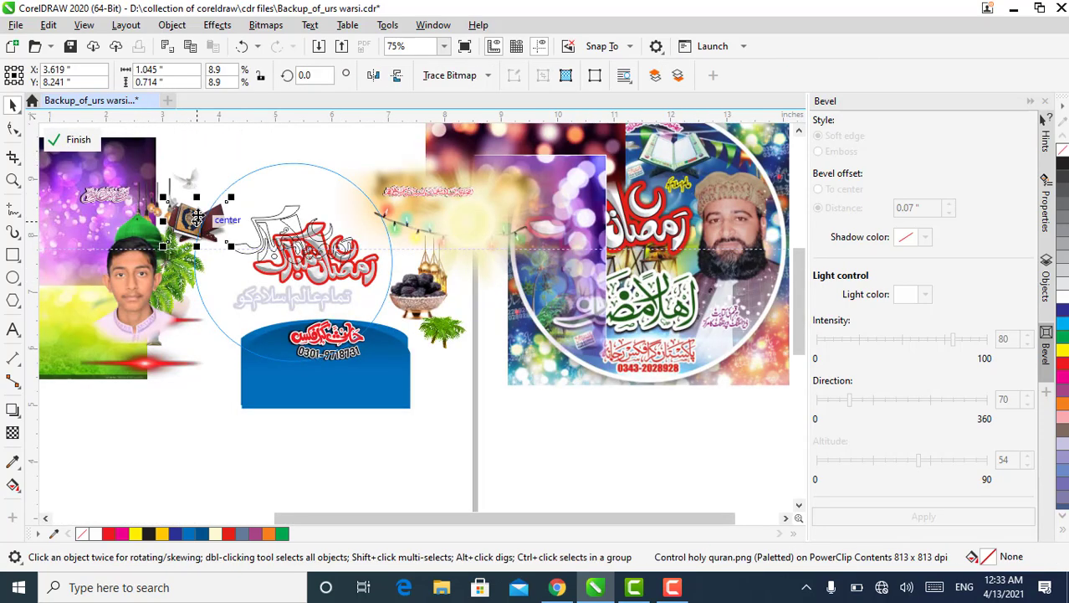
pyautogui.moveTo(217, 222); pyautogui.dragTo(275, 199)
pyautogui.scroll(2, 243, 218)
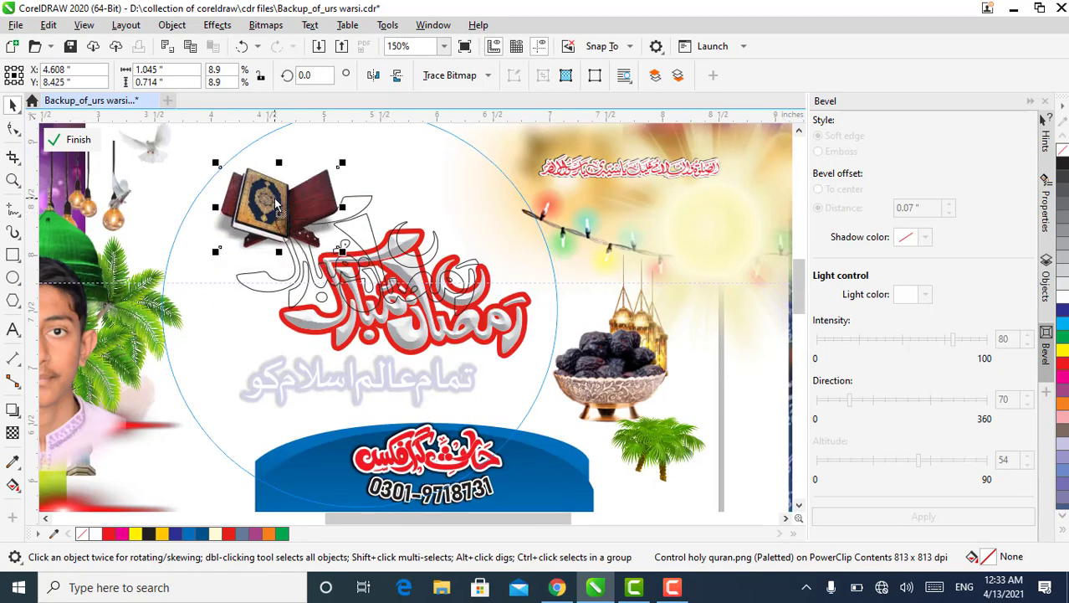
pyautogui.scroll(-2, 286, 227)
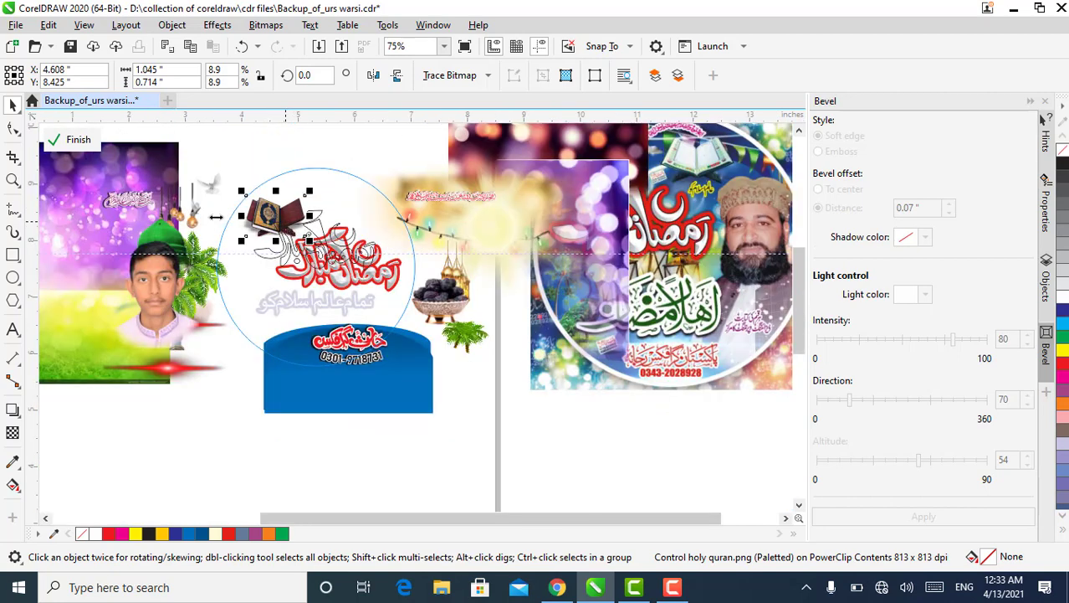
# Move the small purple Urdu lettering from the purple bokeh image into the circle beside the Quran
pyautogui.moveTo(143, 207); pyautogui.dragTo(259, 166)
pyautogui.scroll(1, 252, 161)
pyautogui.moveTo(324, 217); pyautogui.dragTo(400, 237)
pyautogui.moveTo(316, 206); pyautogui.dragTo(411, 308)
pyautogui.scroll(-1, 338, 155)
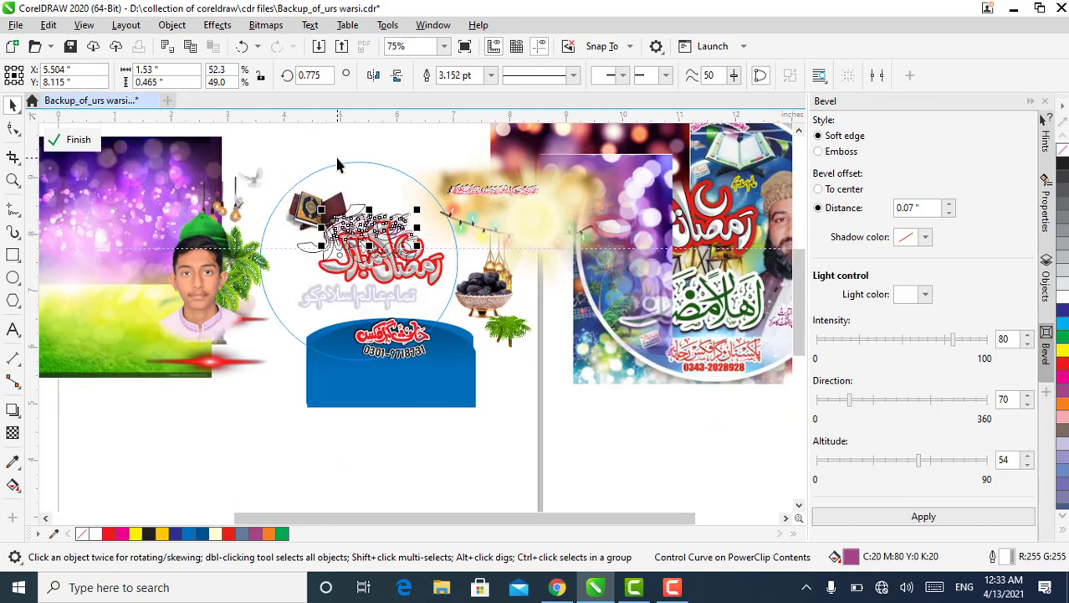
# Move the large red flare off the green field to the blank area beside the blue banner
pyautogui.scroll(-1, 338, 166)
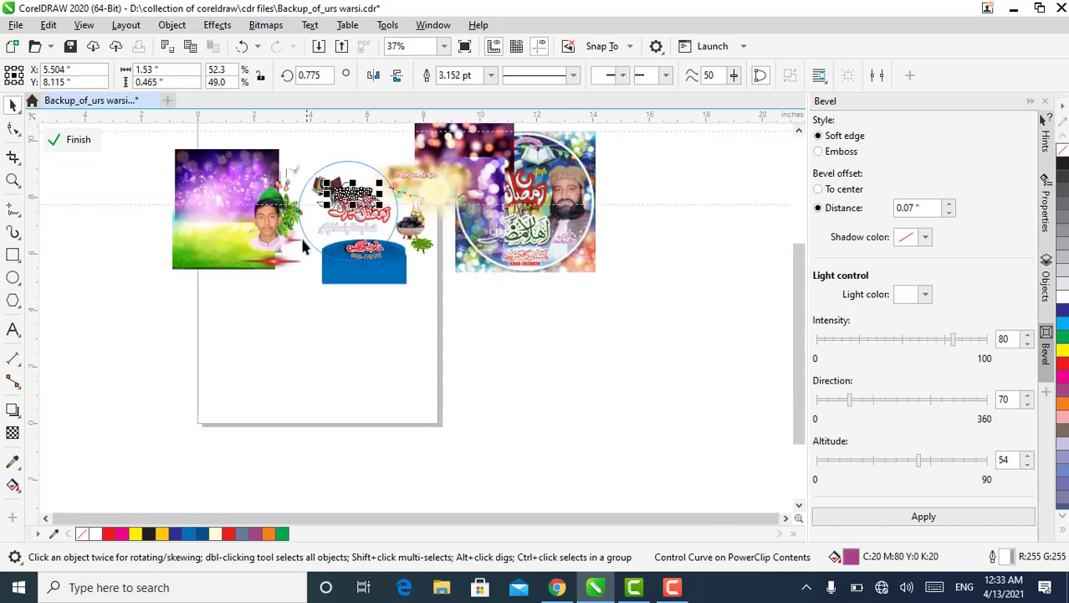
pyautogui.click(284, 272)
pyautogui.moveTo(284, 272); pyautogui.dragTo(299, 305)
pyautogui.scroll(2, 299, 305)
pyautogui.moveTo(258, 334); pyautogui.dragTo(268, 220)
pyautogui.scroll(-1, 301, 297)
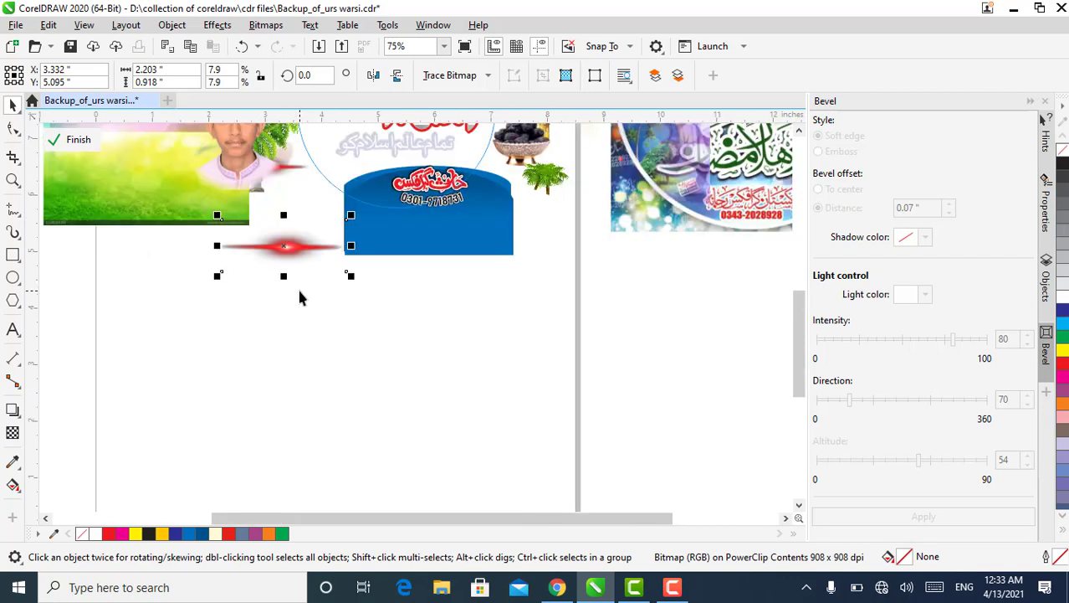
pyautogui.scroll(-1, 300, 296)
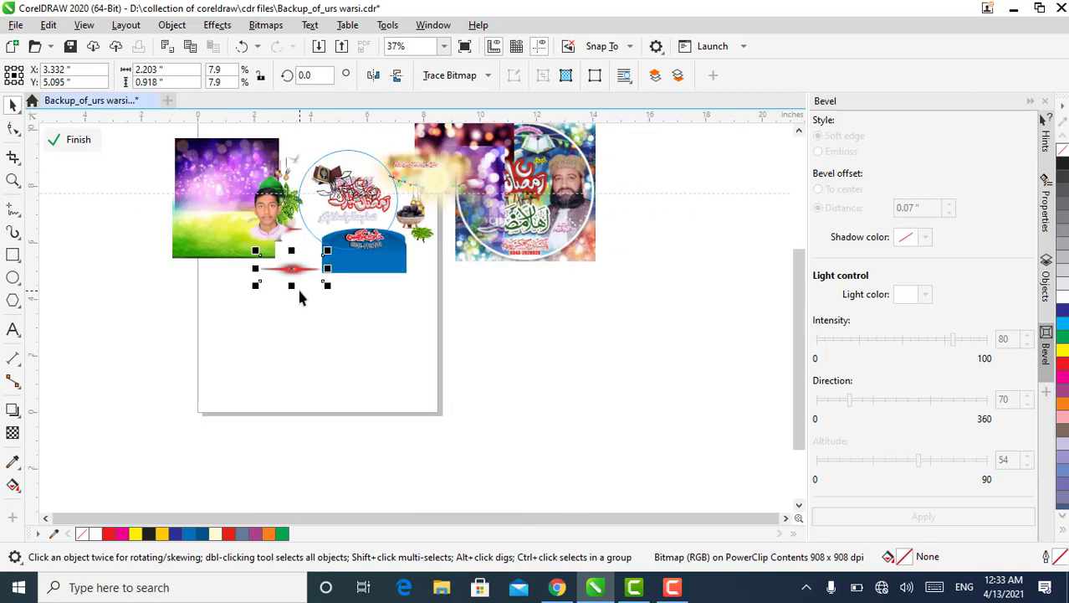
# Move the bokeh images, the gold glow and the sun light flare down over the lower part of the reference badge
pyautogui.moveTo(483, 139); pyautogui.dragTo(532, 226)
pyautogui.click(483, 179)
pyautogui.moveTo(482, 178); pyautogui.dragTo(541, 270)
pyautogui.click(541, 228)
pyautogui.moveTo(540, 228); pyautogui.dragTo(540, 228)
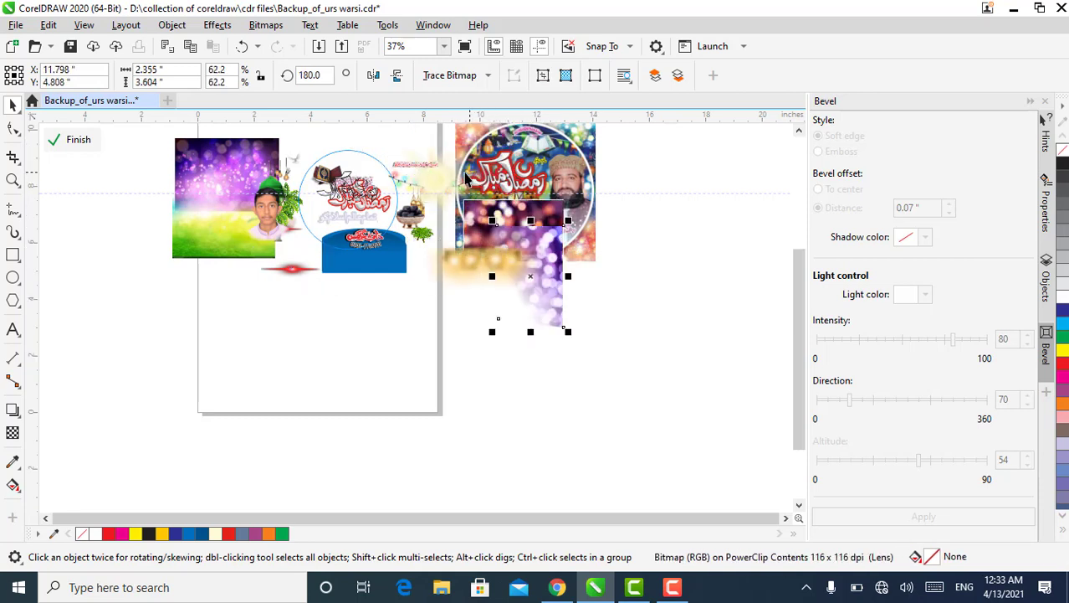
pyautogui.moveTo(445, 174); pyautogui.dragTo(516, 237)
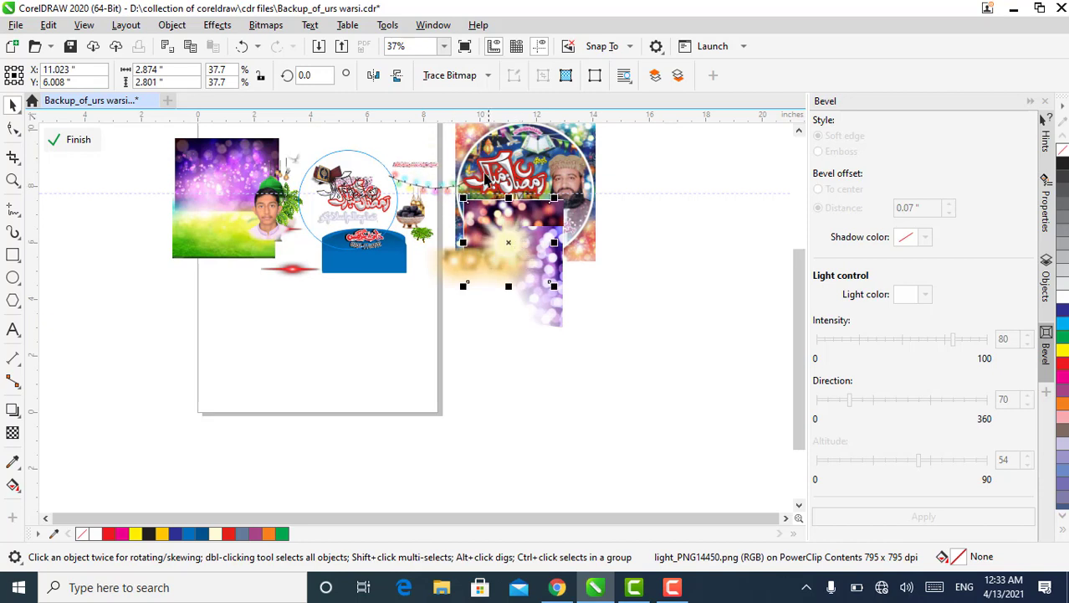
# Move the red verse lettering to the left edge of the purple bokeh image and the Quran onto that image
pyautogui.click(439, 159)
pyautogui.moveTo(386, 180); pyautogui.dragTo(206, 173)
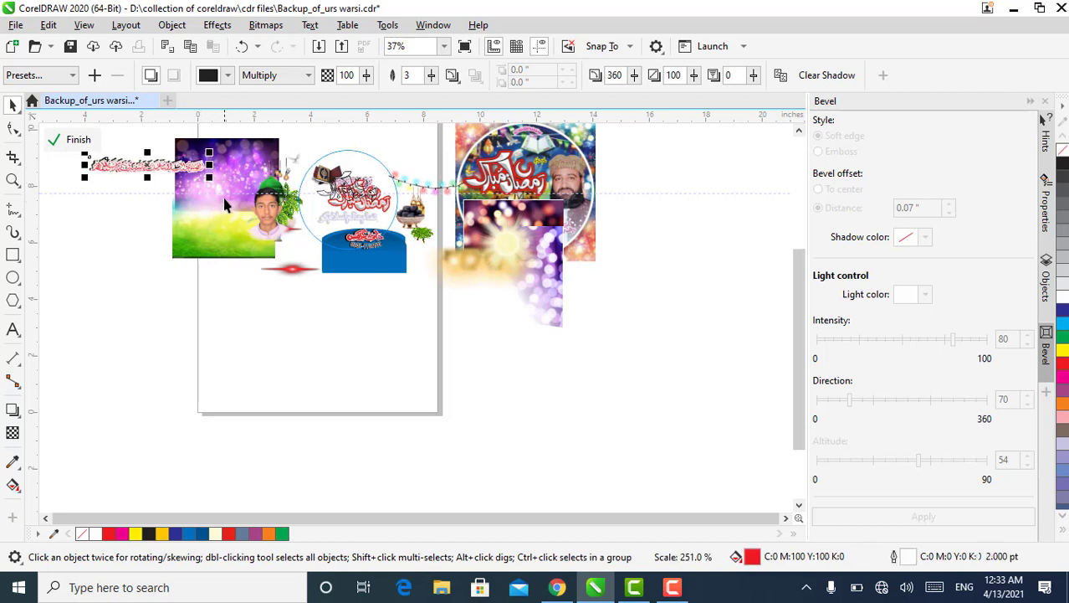
pyautogui.click(326, 177)
pyautogui.moveTo(324, 175); pyautogui.dragTo(250, 175)
# Move the outline lettering above the circle and the small purple lettering to the left part of the green field
pyautogui.moveTo(348, 189); pyautogui.dragTo(310, 146)
pyautogui.click(354, 198)
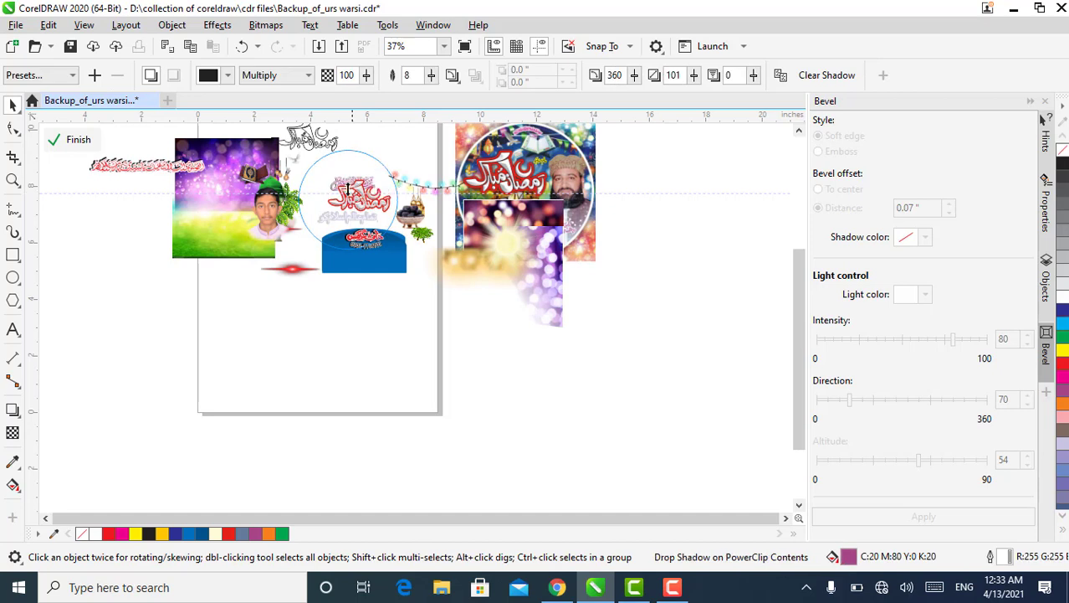
pyautogui.moveTo(359, 210); pyautogui.dragTo(296, 169)
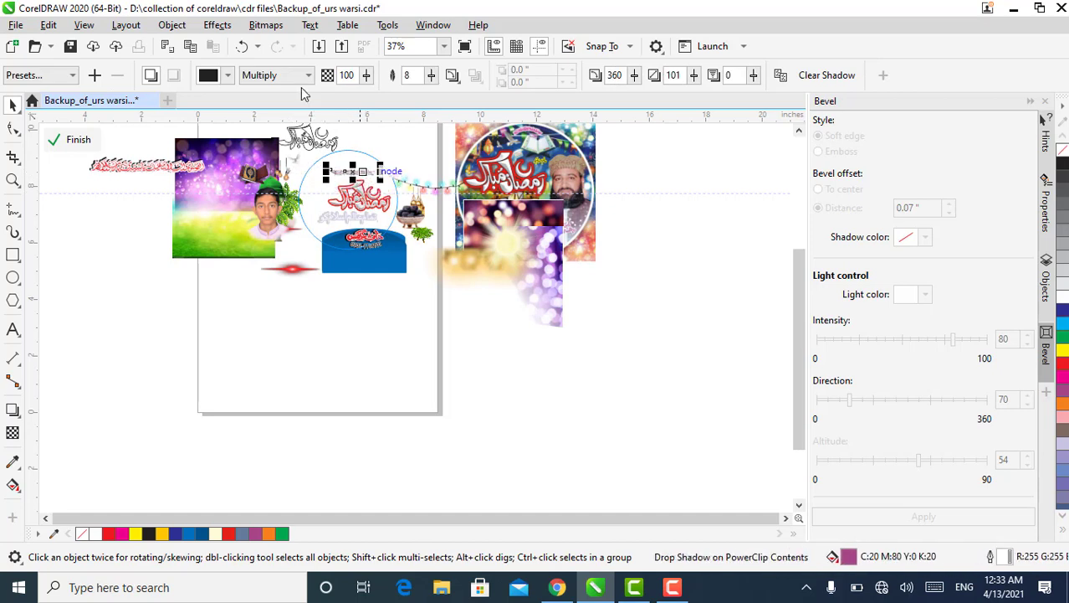
pyautogui.click(248, 48)
pyautogui.click(337, 162)
pyautogui.moveTo(339, 168); pyautogui.dragTo(206, 206)
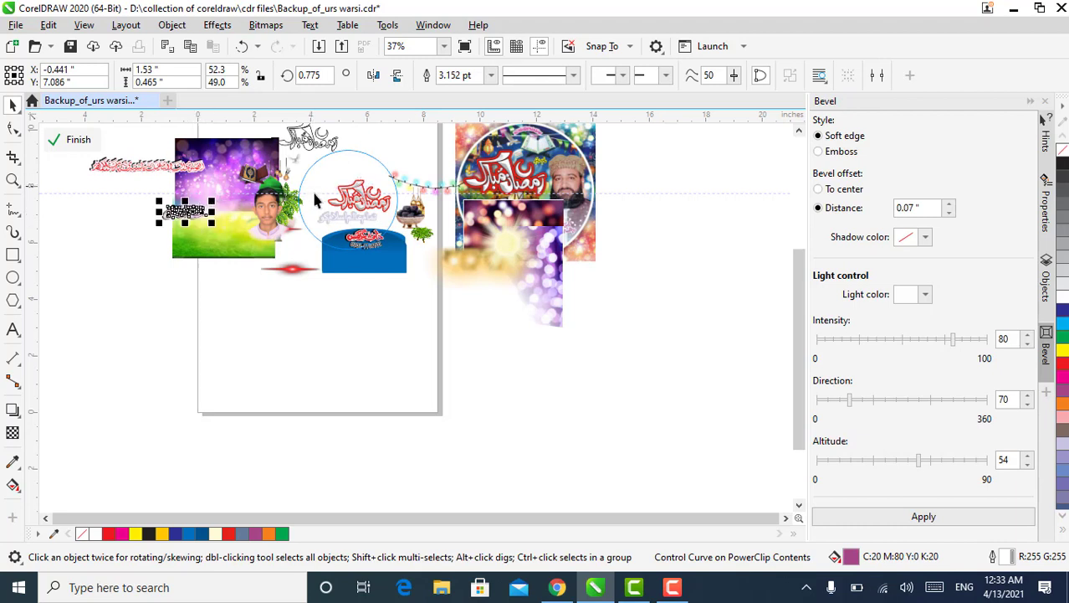
# Enlarge the beveled Ramadan Mubarak lettering to about 3.06 by 1.51 inches and place it across the circle's upper half
pyautogui.moveTo(351, 202); pyautogui.dragTo(321, 199)
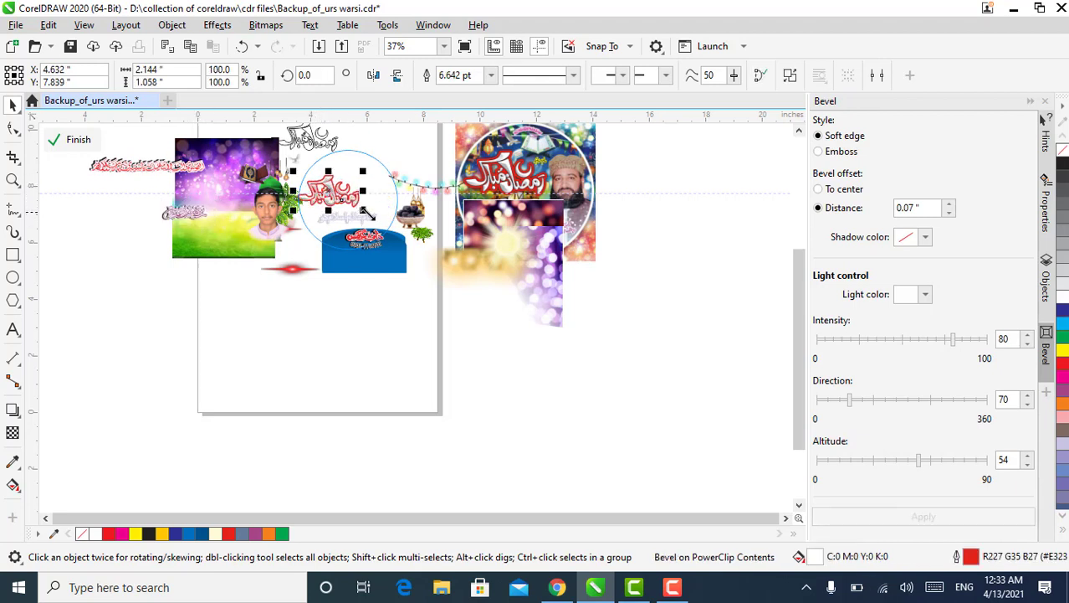
pyautogui.moveTo(362, 209)
pyautogui.mouseDown()
pyautogui.moveTo(388, 222)
pyautogui.moveTo(353, 207)
pyautogui.moveTo(359, 190)
pyautogui.mouseUp()
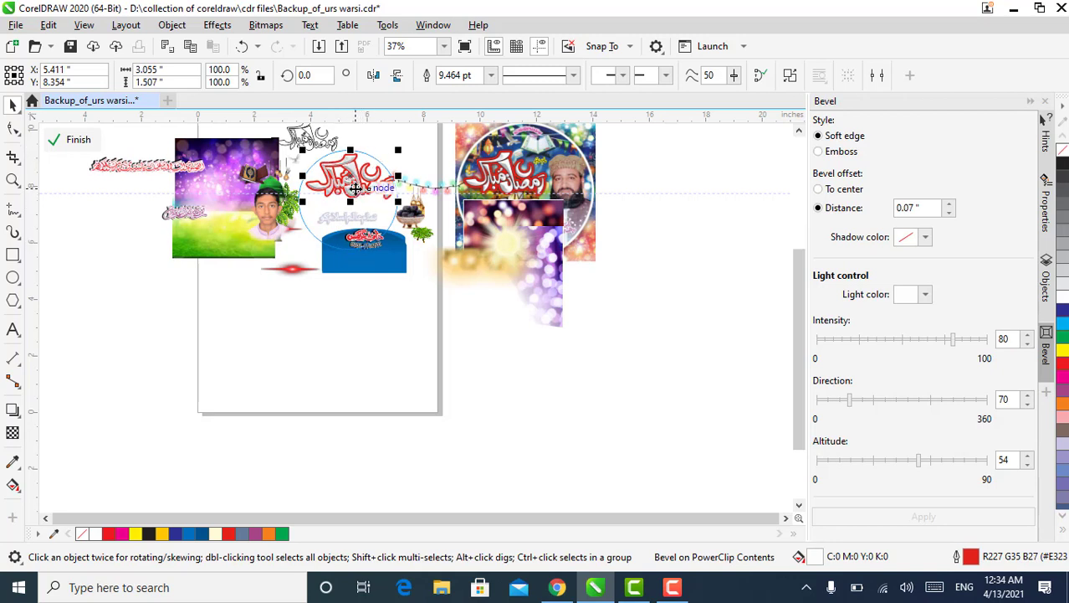
# Delete the square reference badge image behind the bokeh pictures
pyautogui.click(459, 261)
pyautogui.rightClick(459, 262)
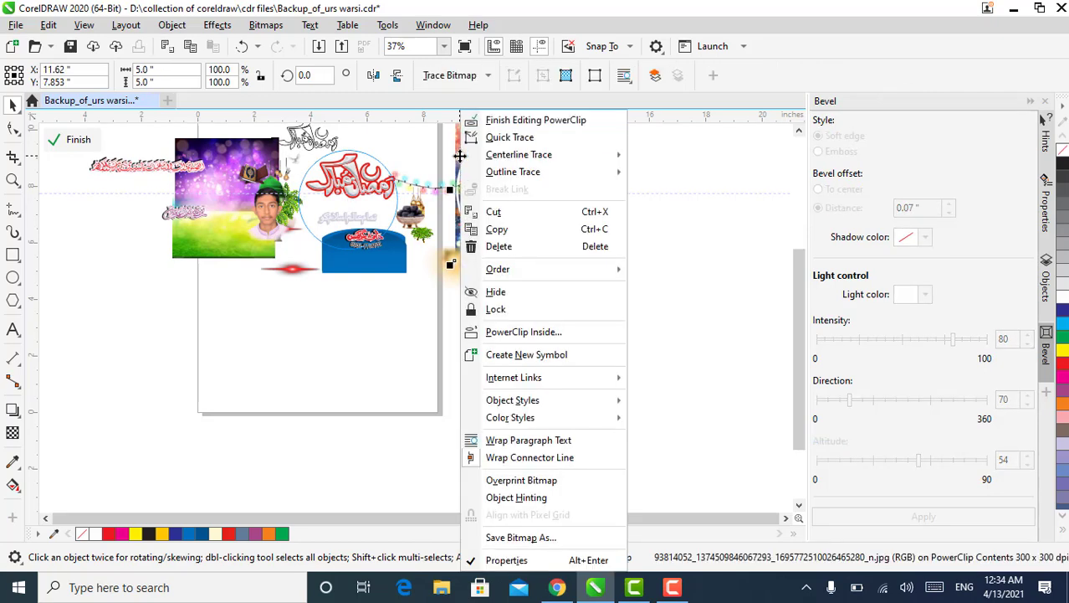
pyautogui.click(493, 247)
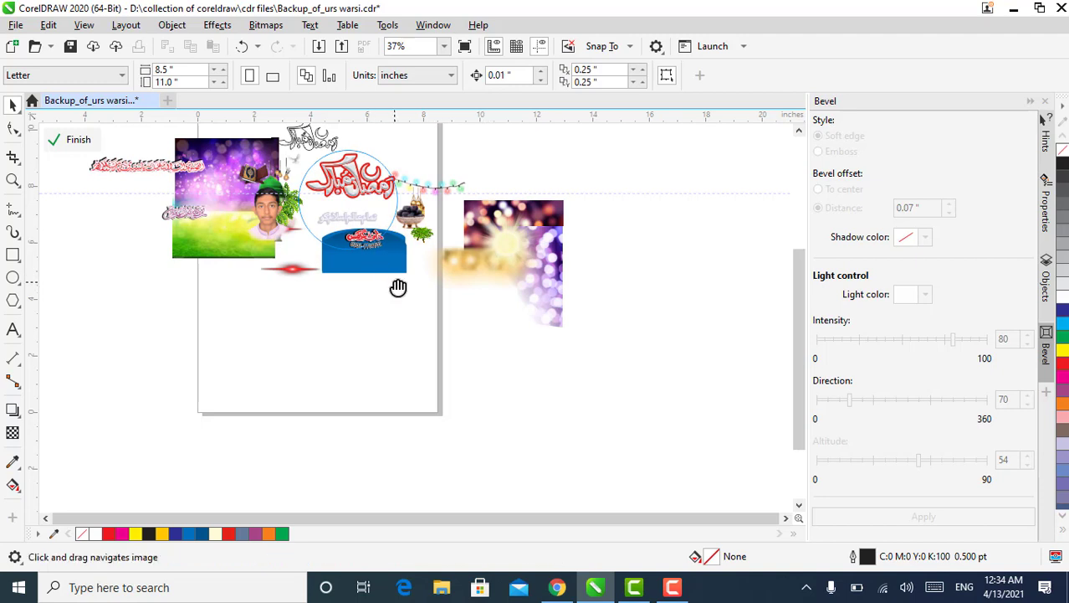
pyautogui.click(672, 586)
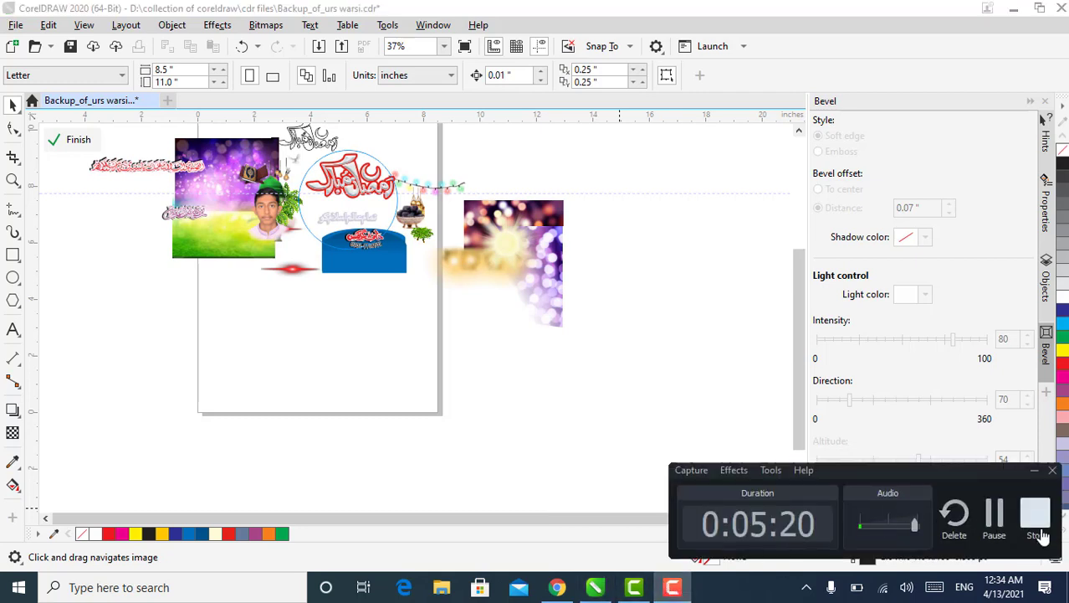